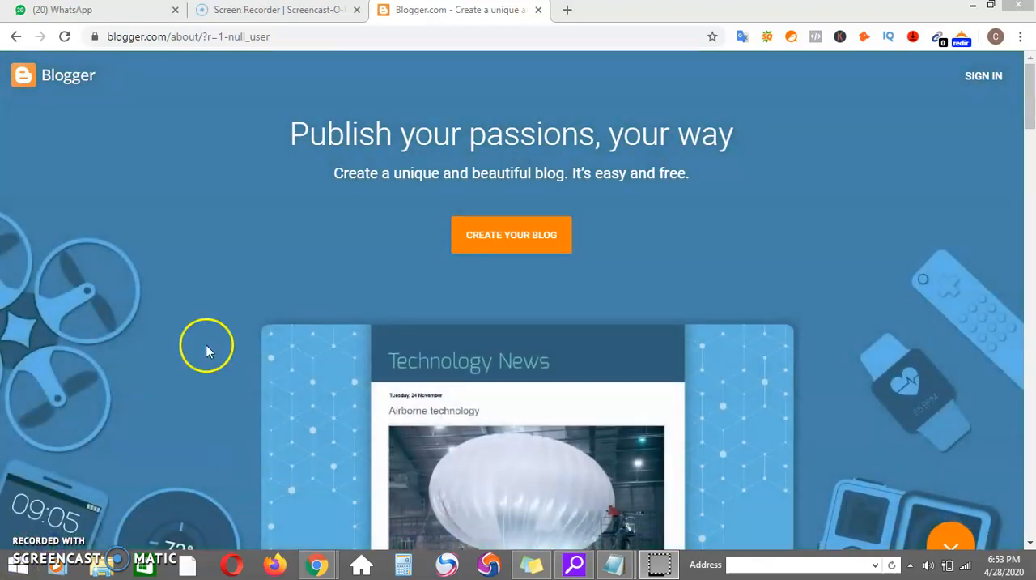
Try to start creating a blog by signing in with the third listed Google account.
{"action": "left_click", "coordinate": [475, 255]}
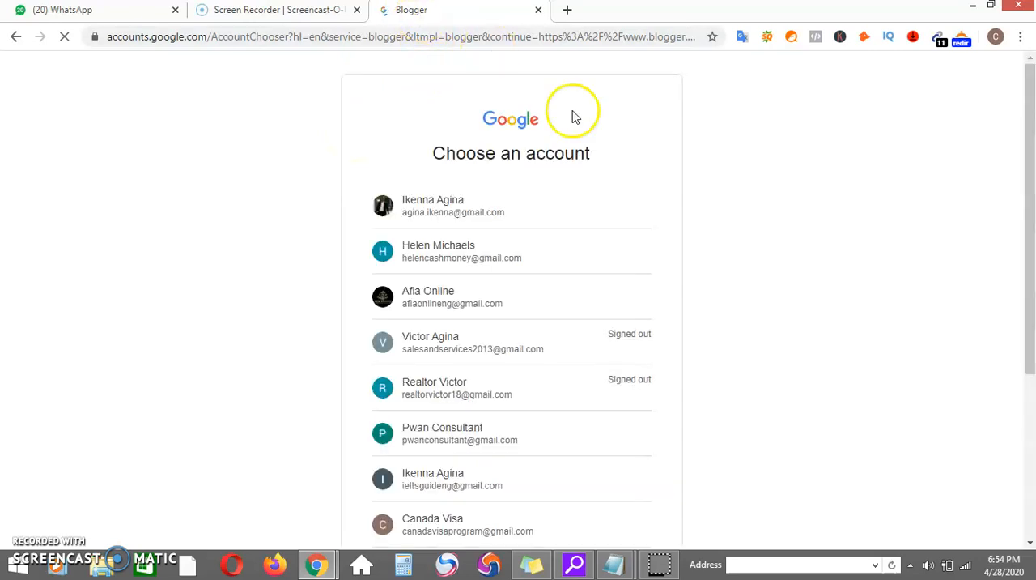
{"action": "left_click_drag", "start_coordinate": [1029, 213], "coordinate": [1029, 233]}
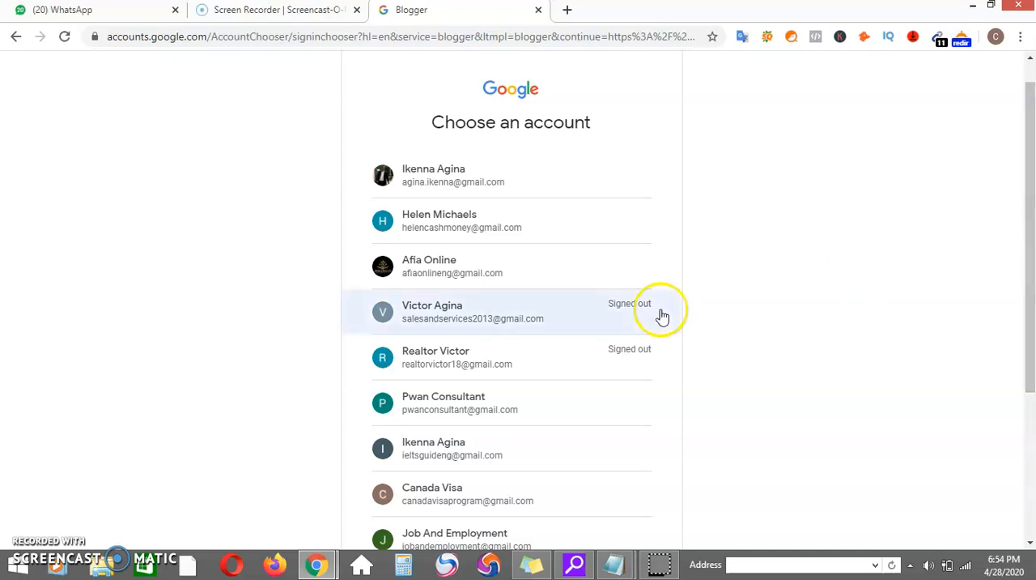
{"action": "left_click", "coordinate": [435, 283]}
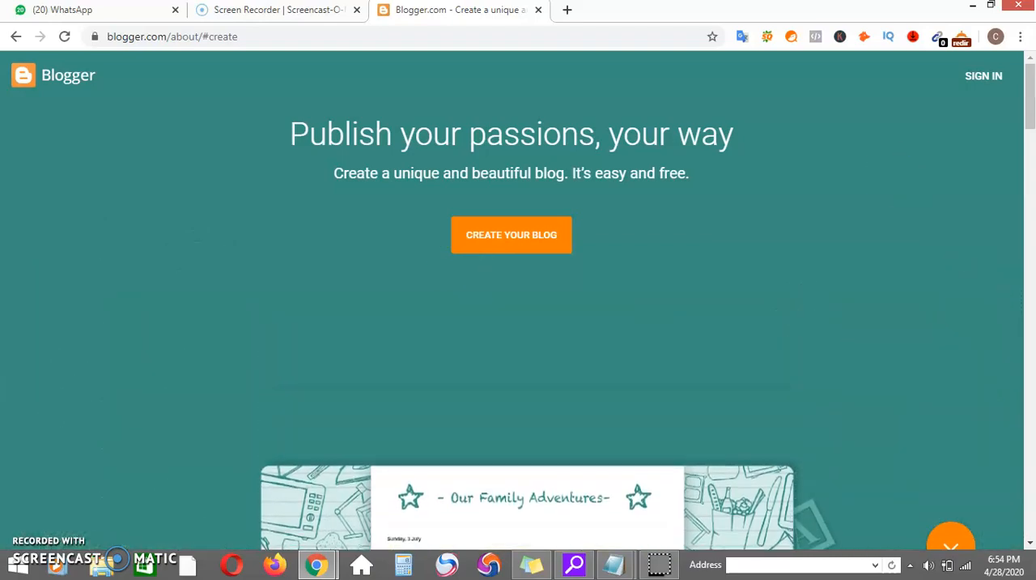
{"action": "left_click_drag", "start_coordinate": [1031, 115], "coordinate": [1029, 91]}
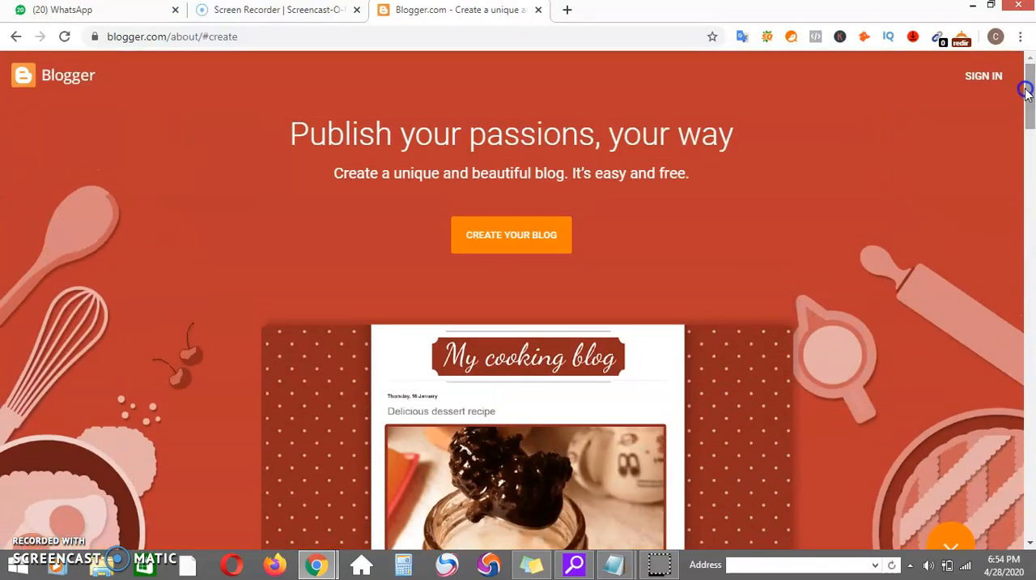
{"action": "left_click", "coordinate": [537, 239]}
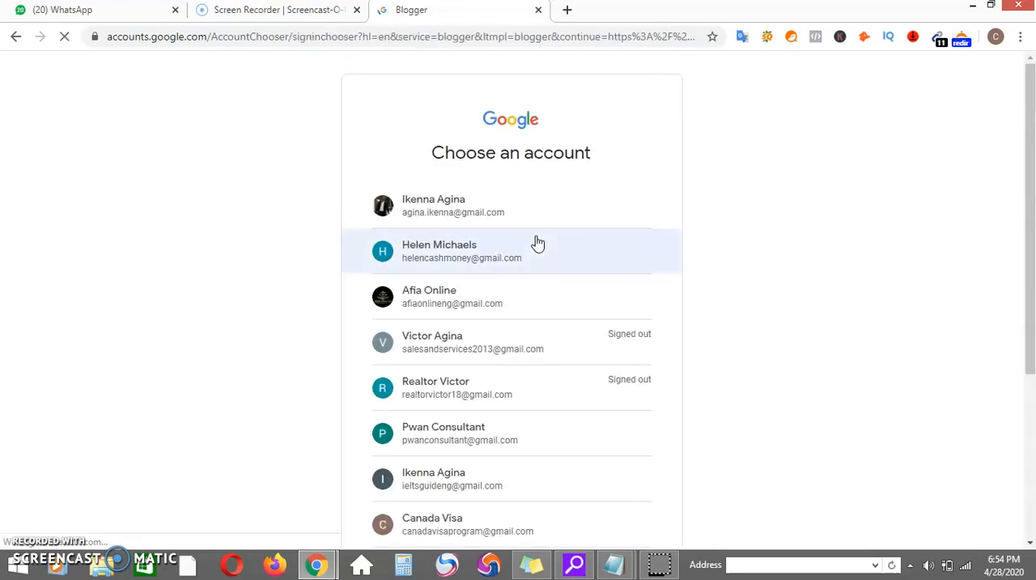
{"action": "left_click", "coordinate": [462, 297]}
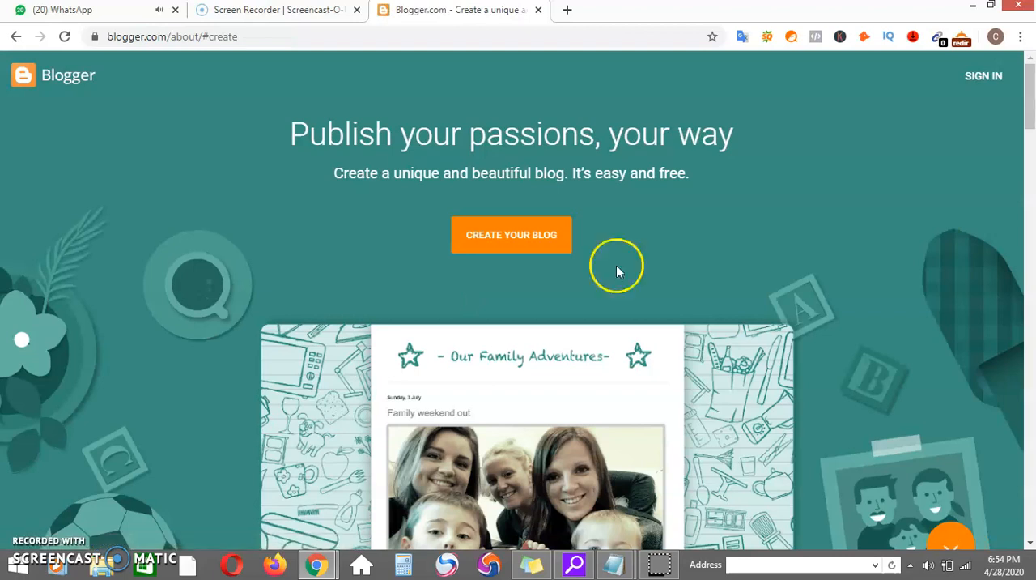
{"action": "left_click", "coordinate": [976, 81]}
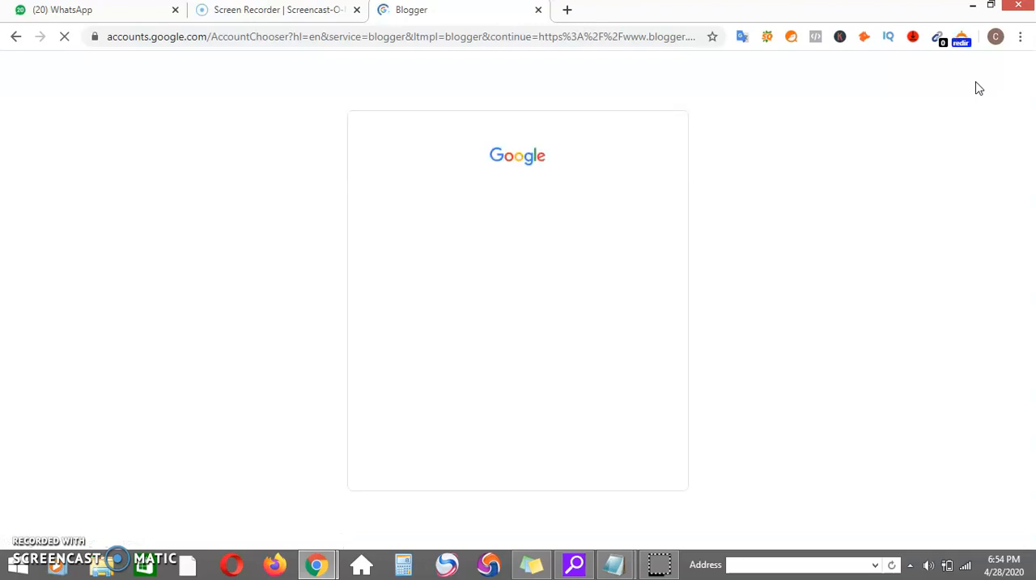
{"action": "left_click", "coordinate": [444, 298]}
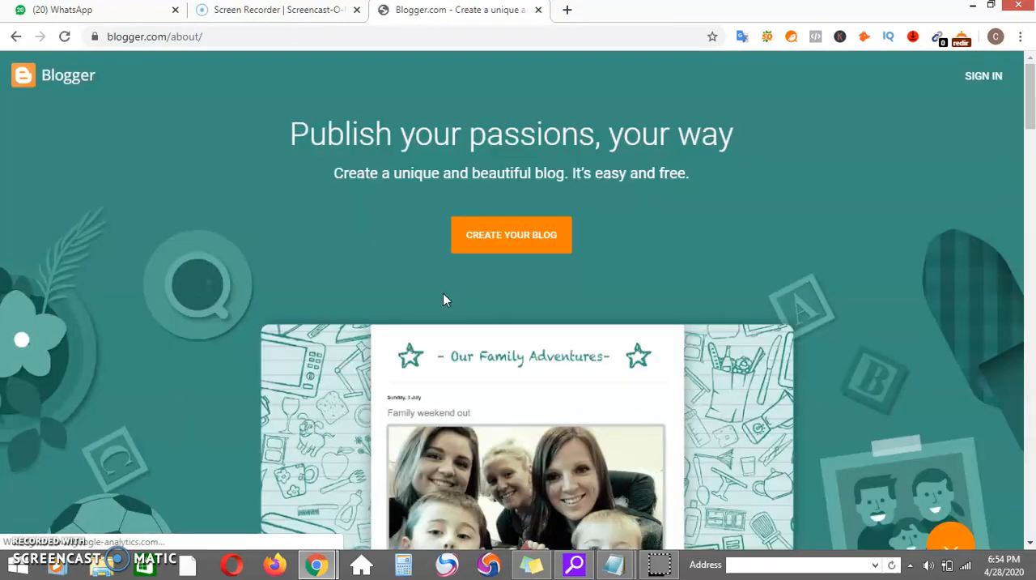
{"action": "mouse_move", "coordinate": [1030, 96]}
{"action": "left_mouse_down"}
{"action": "mouse_move", "coordinate": [1012, 456]}
{"action": "mouse_move", "coordinate": [997, 216]}
{"action": "mouse_move", "coordinate": [1027, 81]}
{"action": "left_mouse_up"}
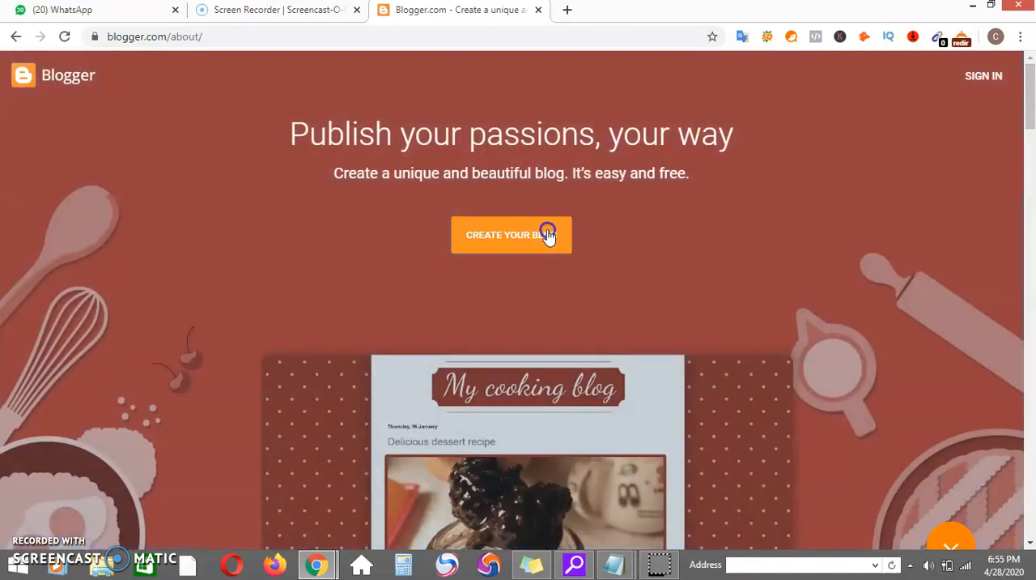
Start creating a blog with the first listed Google account and title it "Longrich Business".
{"action": "left_click", "coordinate": [549, 236]}
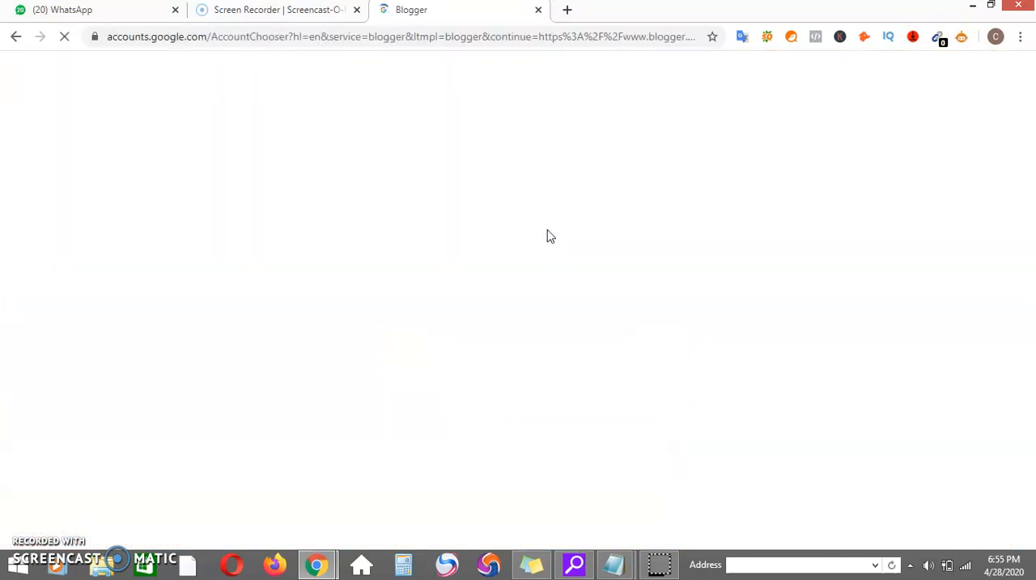
{"action": "left_click", "coordinate": [450, 191]}
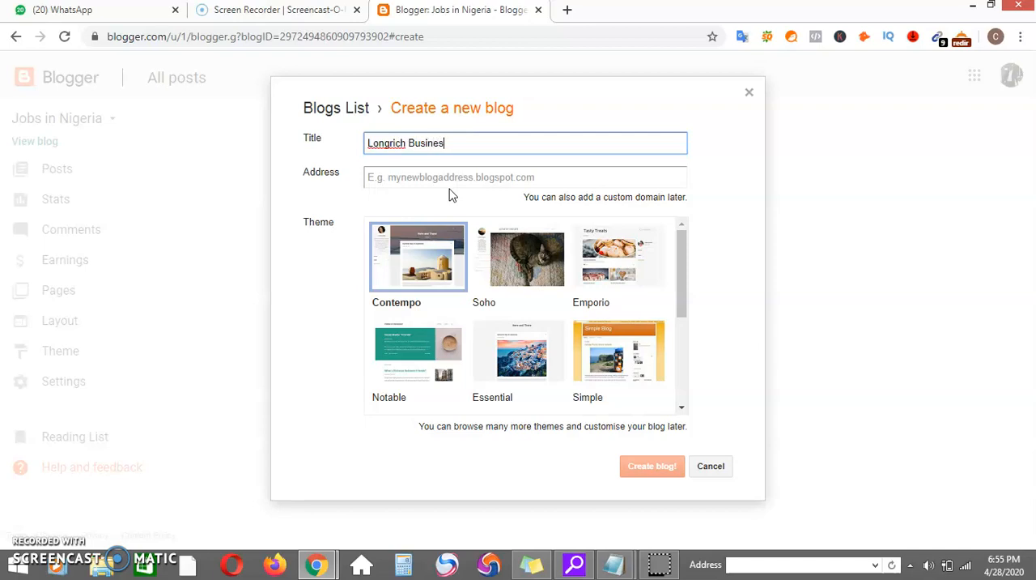
{"action": "left_click", "coordinate": [488, 178]}
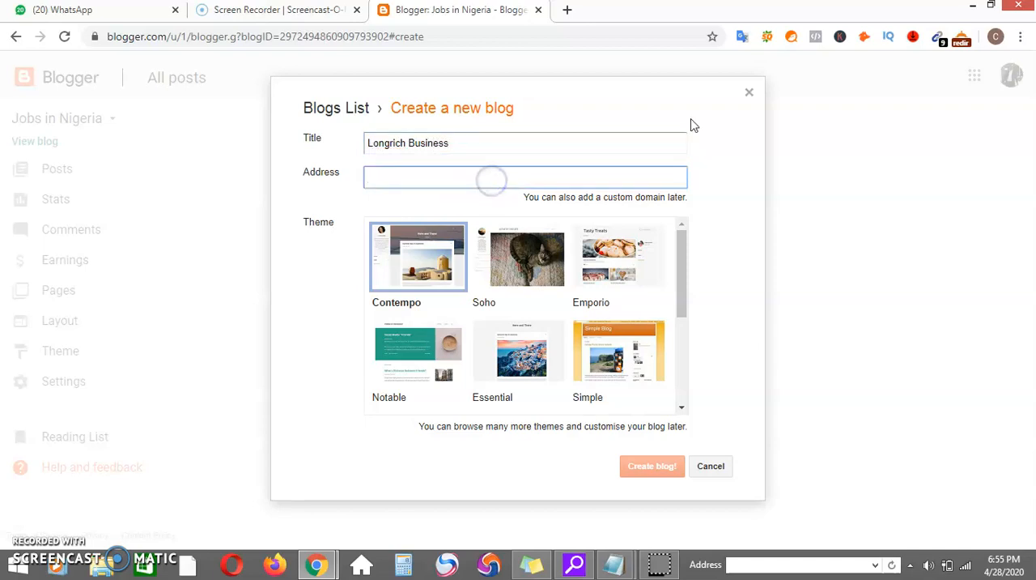
Enter longrich.blogspot.com as the new blog's address and check its availability.
{"action": "left_click", "coordinate": [991, 5]}
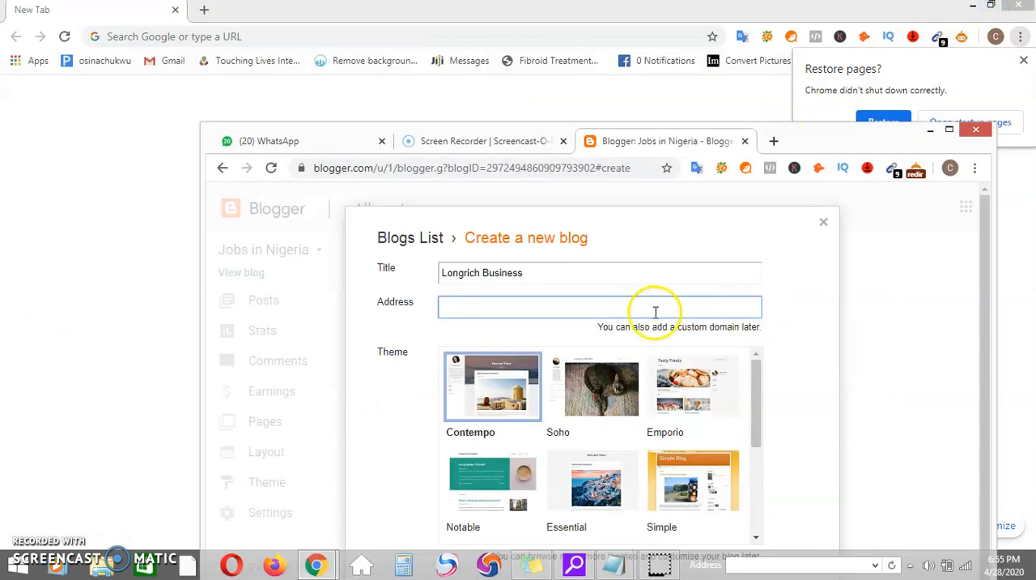
{"action": "left_click", "coordinate": [815, 341]}
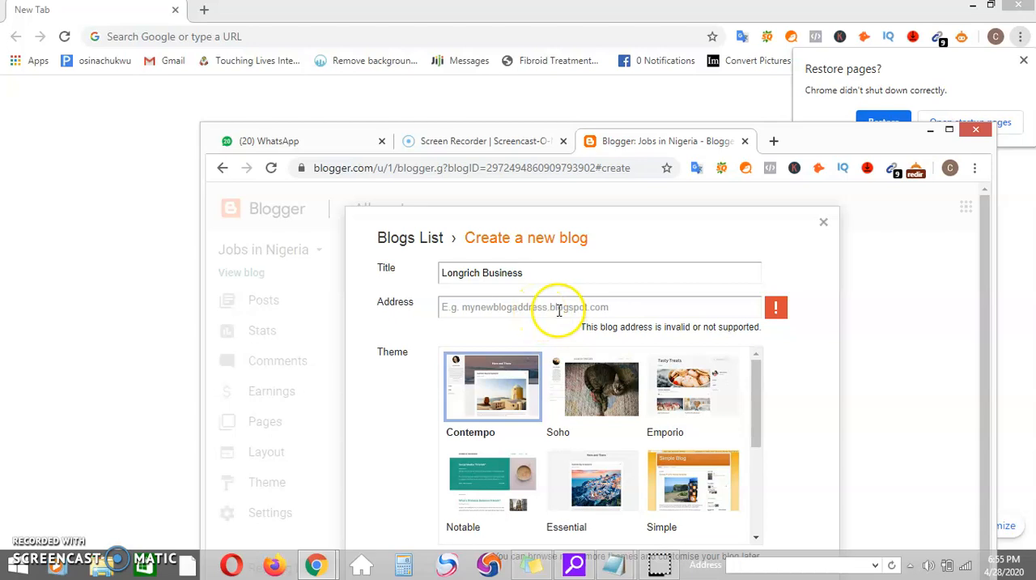
{"action": "left_click", "coordinate": [619, 311]}
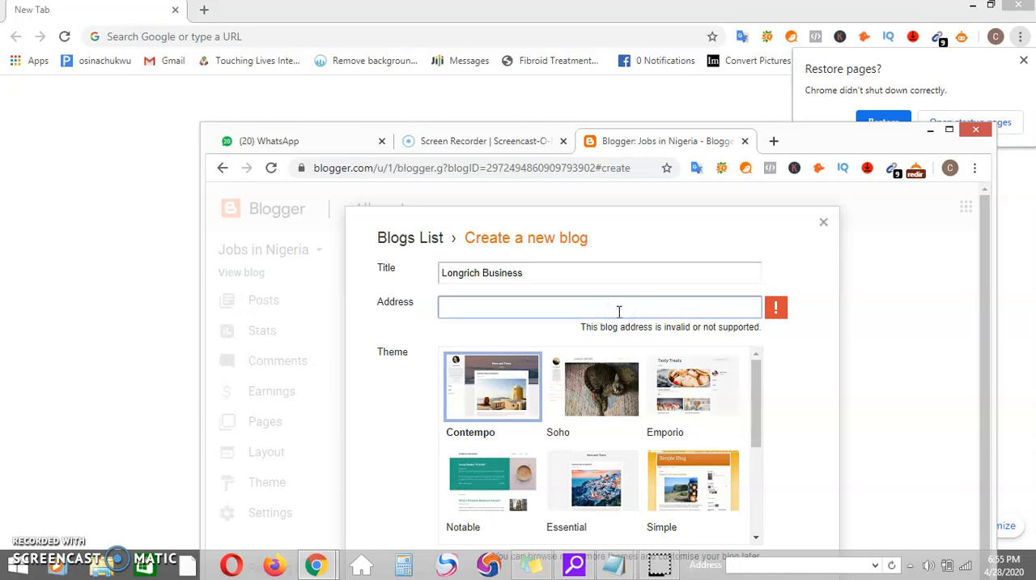
{"action": "type", "text": "longrich"}
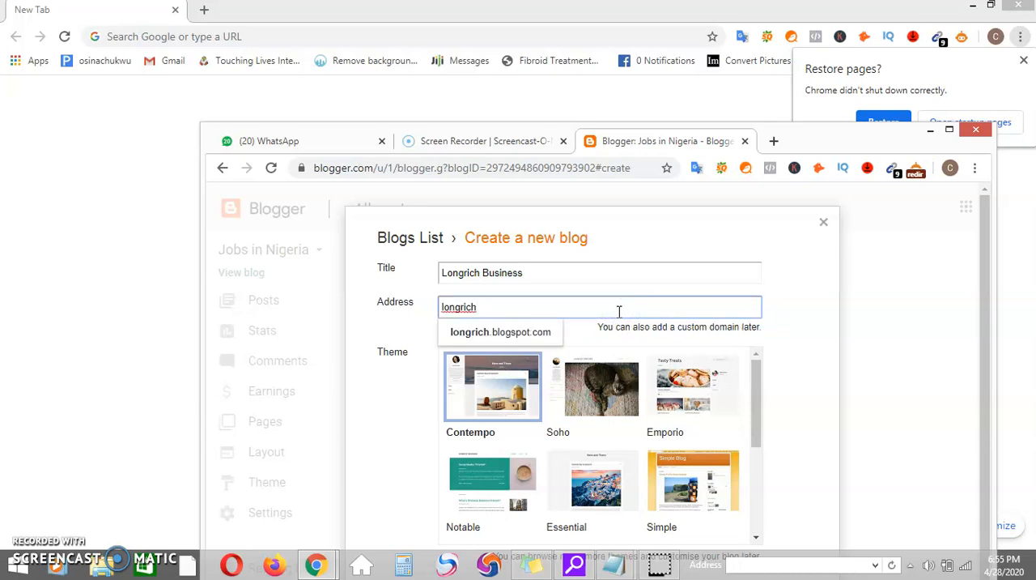
{"action": "left_click", "coordinate": [779, 313]}
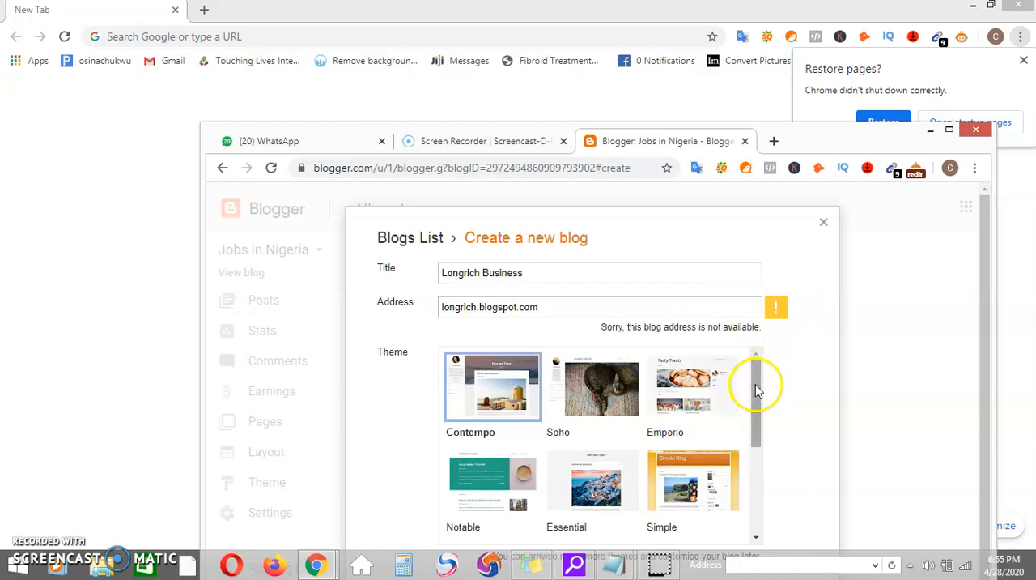
Try longrichbusiness.blogspot.com as the blog address.
{"action": "left_click", "coordinate": [475, 308]}
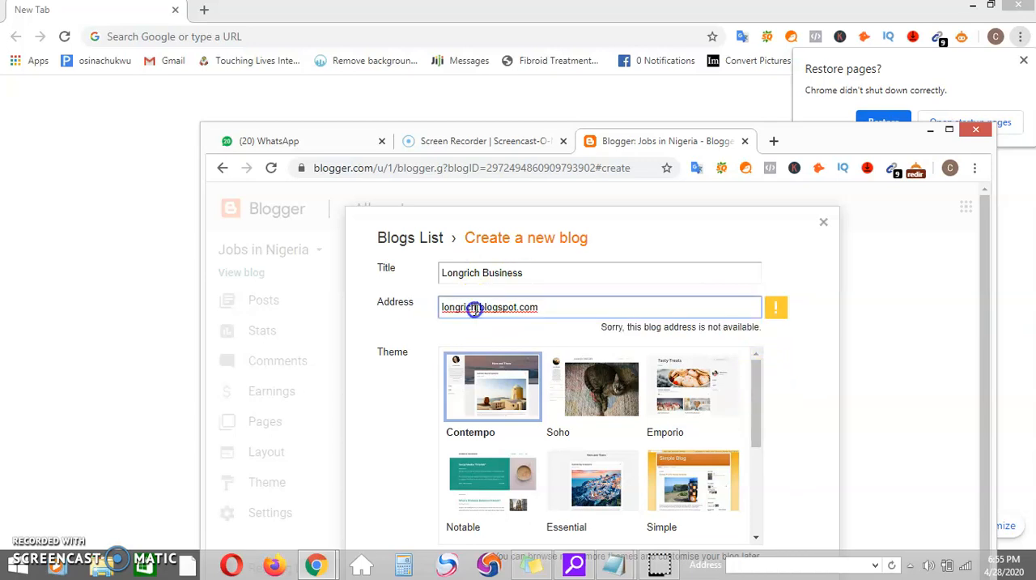
{"action": "type", "text": "business"}
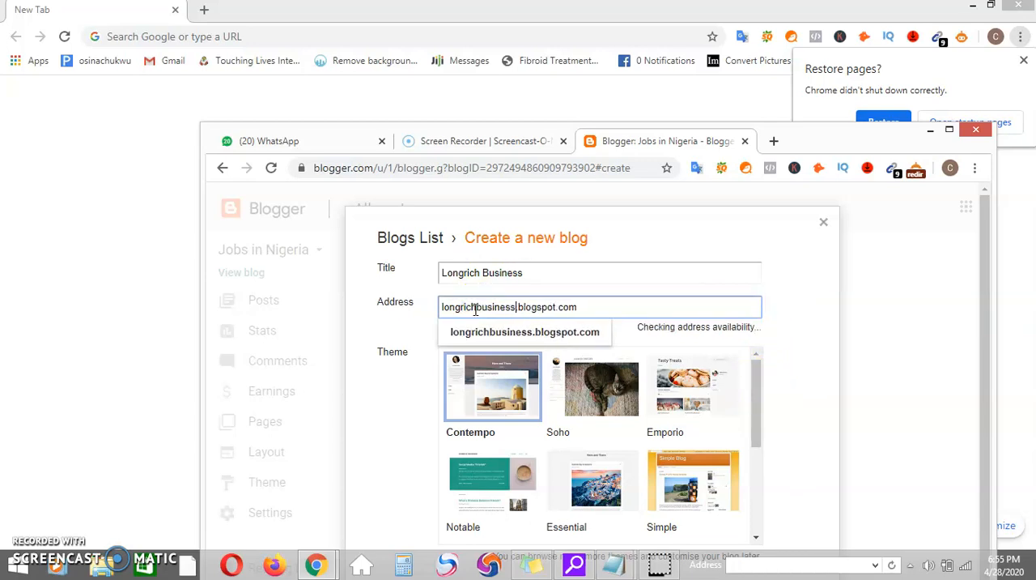
{"action": "left_click", "coordinate": [834, 331]}
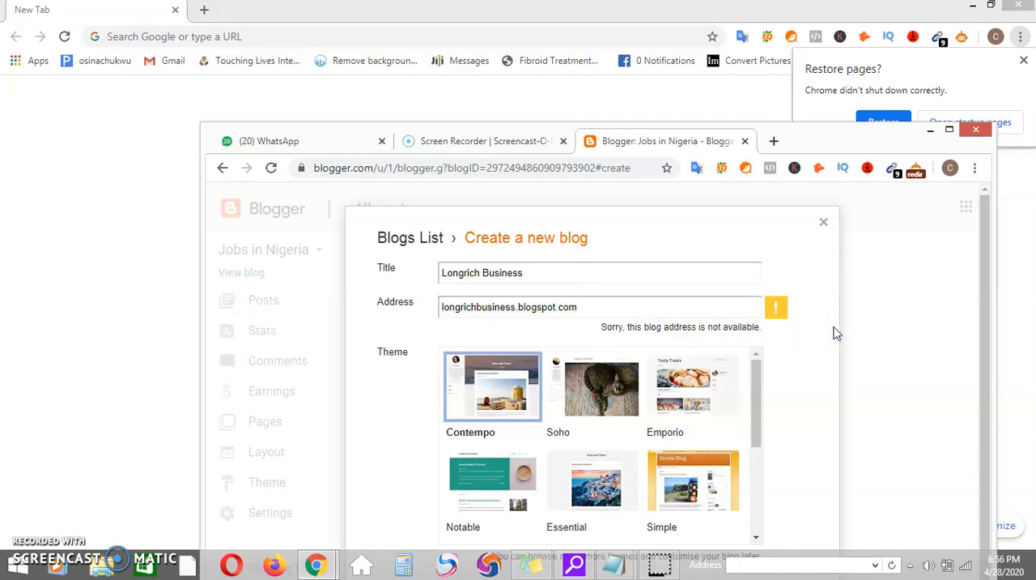
Change the blog address to longrichpartner.blogspot.com and check its availability.
{"action": "left_click", "coordinate": [513, 308]}
{"action": "key", "text": "BackSpace"}
{"action": "key", "text": "BackSpace"}
{"action": "key", "text": "BackSpace"}
{"action": "key", "text": "BackSpace"}
{"action": "key", "text": "BackSpace"}
{"action": "key", "text": "BackSpace"}
{"action": "key", "text": "BackSpace"}
{"action": "key", "text": "BackSpace"}
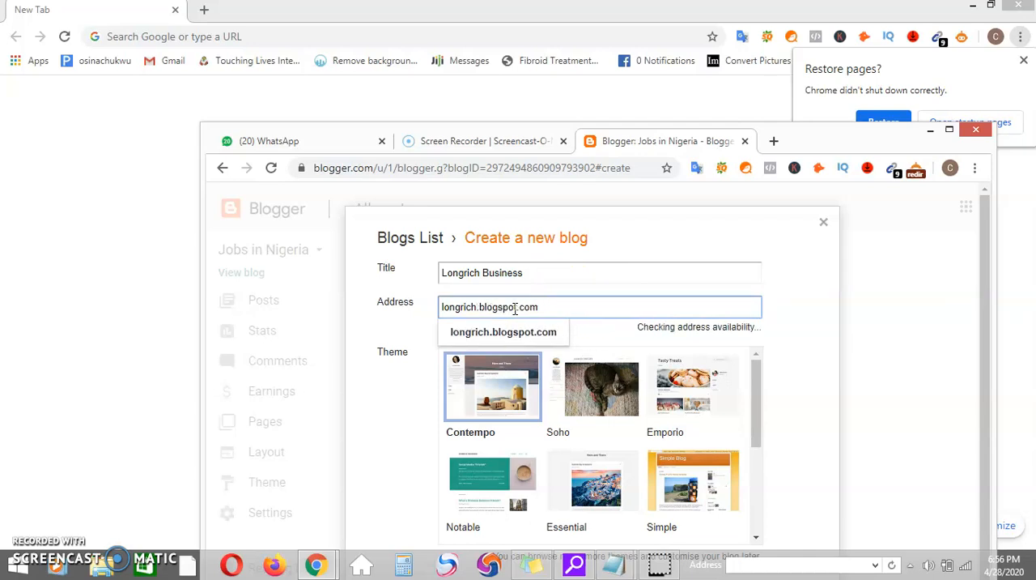
{"action": "type", "text": "partne"}
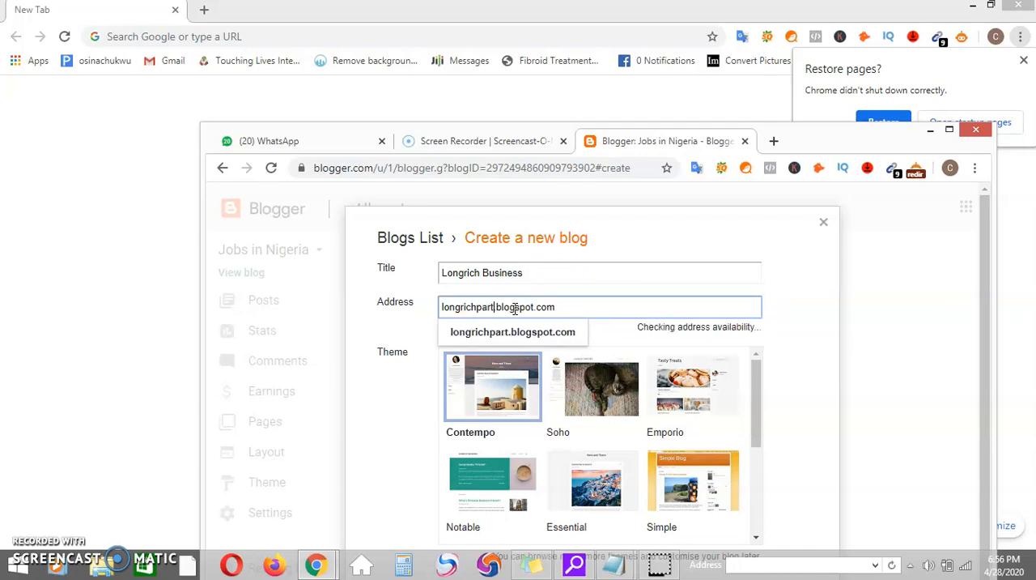
{"action": "type", "text": "r"}
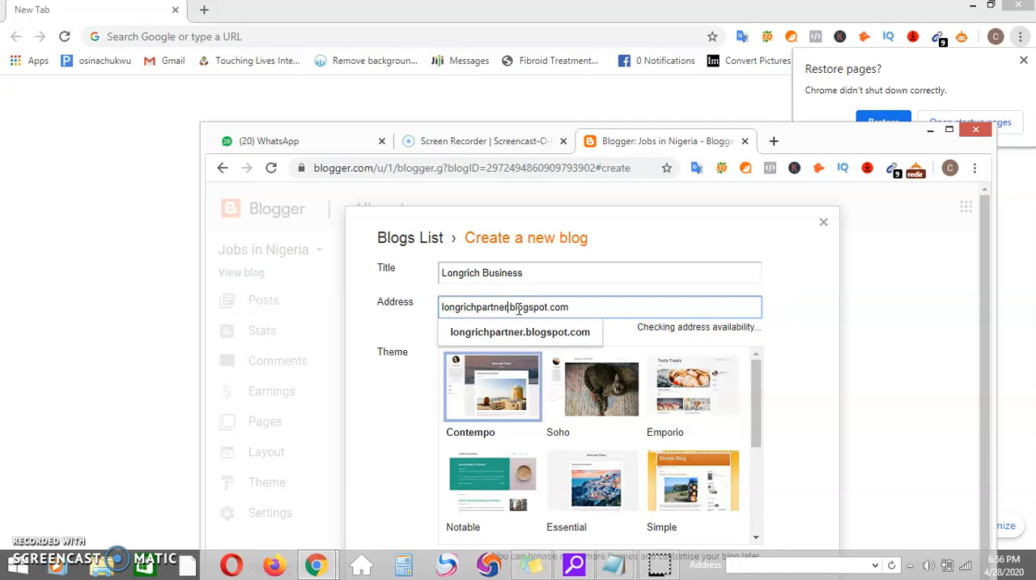
{"action": "left_click", "coordinate": [782, 338]}
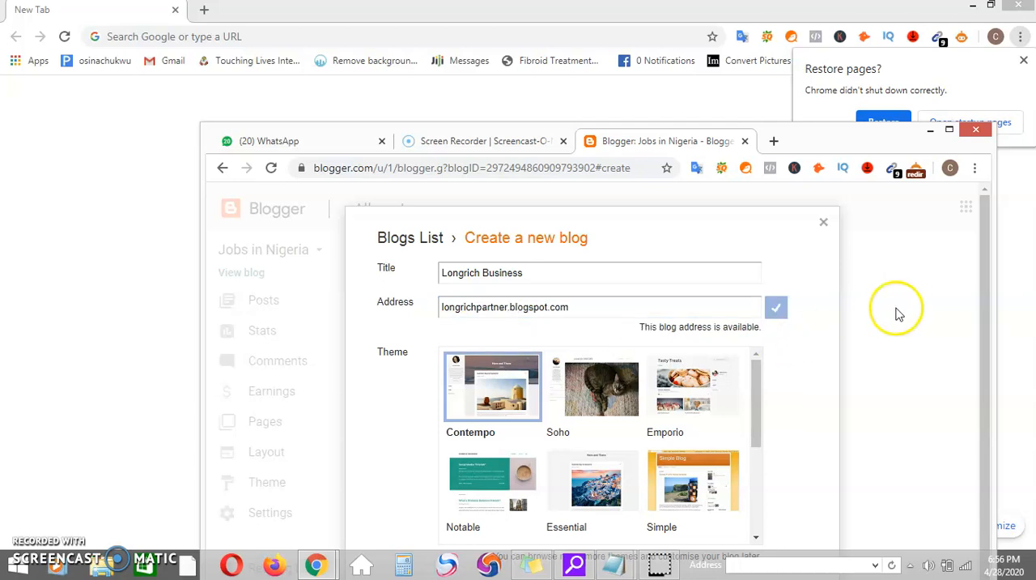
Choose the Picture Window theme and create the blog.
{"action": "left_click", "coordinate": [985, 324]}
{"action": "left_click_drag", "start_coordinate": [985, 324], "coordinate": [982, 366]}
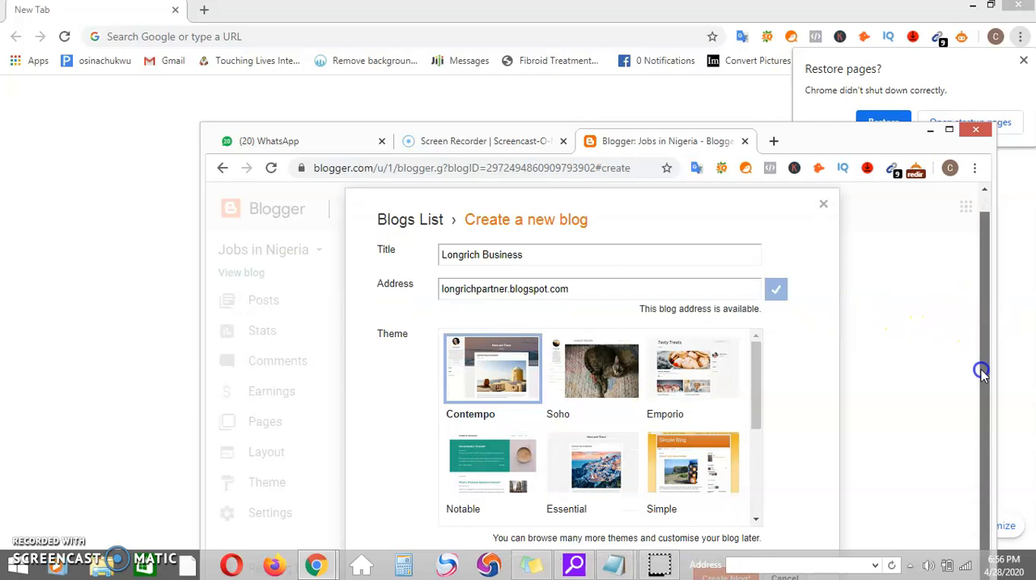
{"action": "left_click_drag", "start_coordinate": [756, 370], "coordinate": [750, 459]}
{"action": "left_click", "coordinate": [594, 378]}
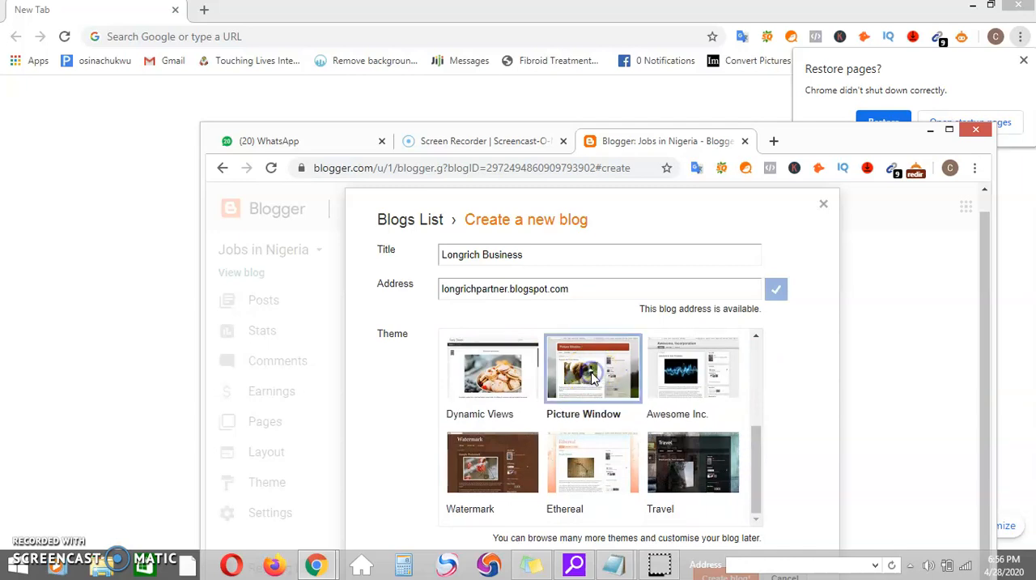
{"action": "left_click", "coordinate": [949, 130]}
{"action": "left_click", "coordinate": [653, 467]}
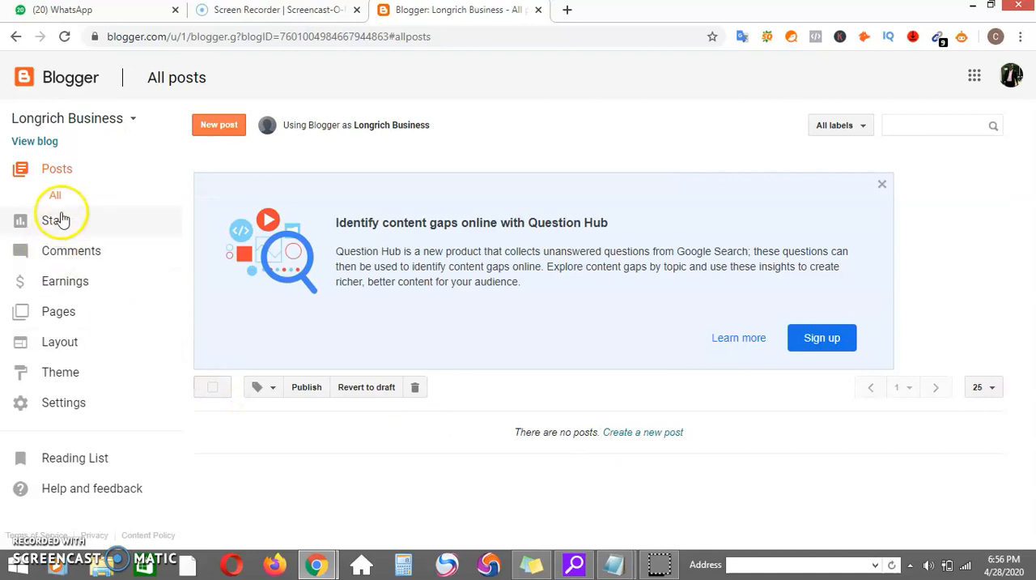
Open the newly created blog in a separate browser tab and view its front page.
{"action": "right_click", "coordinate": [37, 144]}
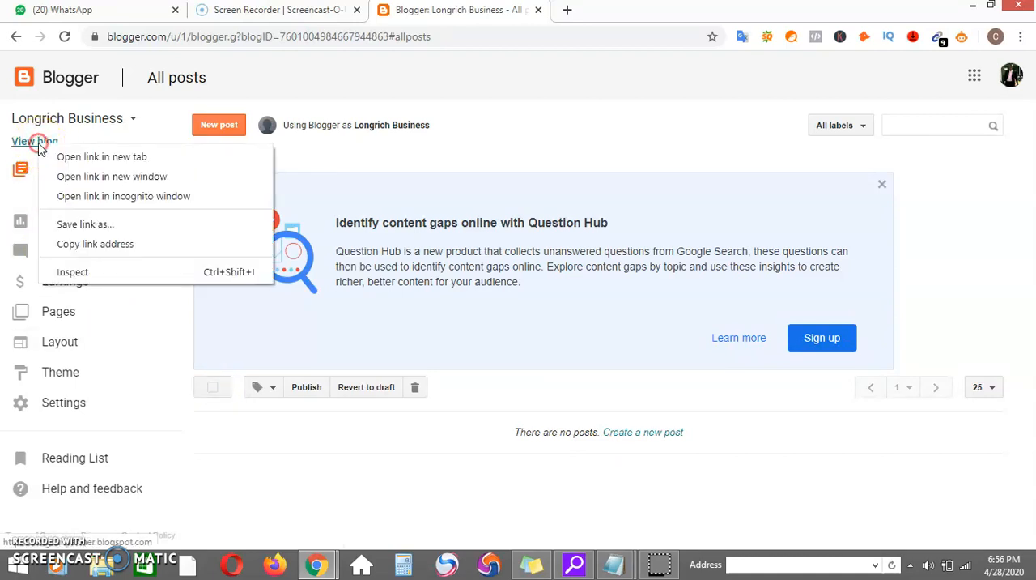
{"action": "left_click", "coordinate": [53, 155]}
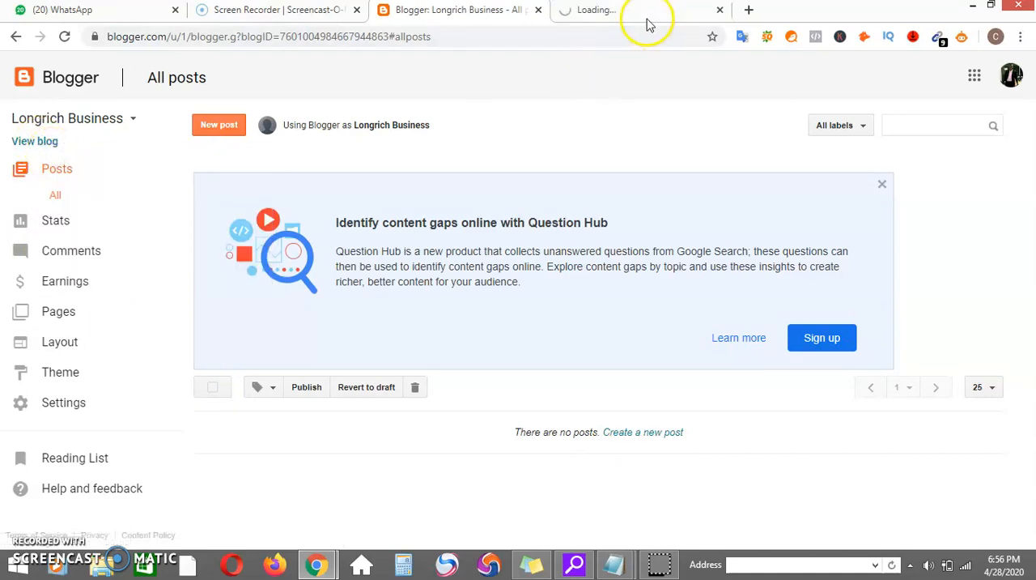
{"action": "left_click", "coordinate": [638, 11]}
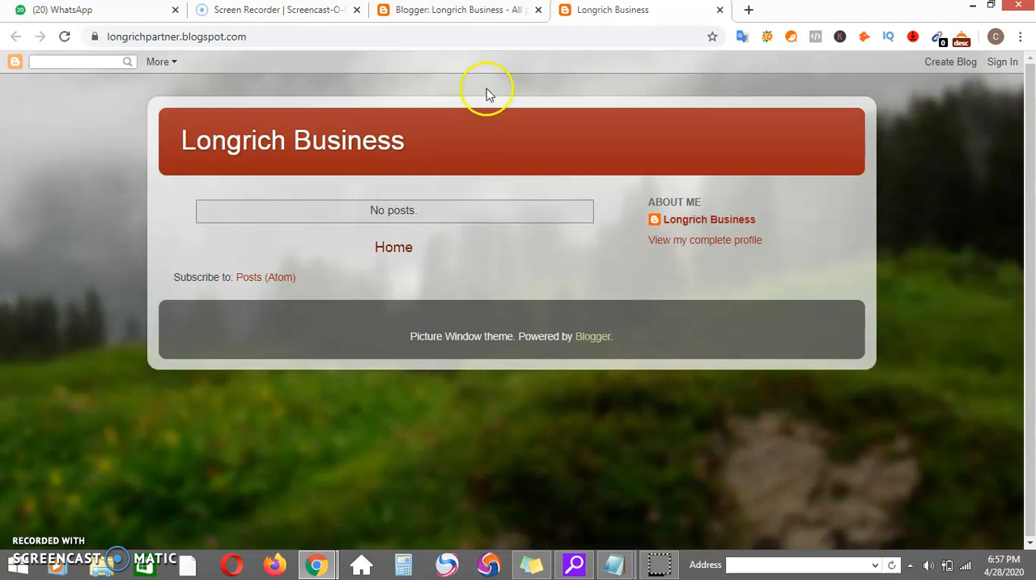
Return to the Blogger dashboard and start a new post with its title ready for entry.
{"action": "left_click", "coordinate": [448, 9]}
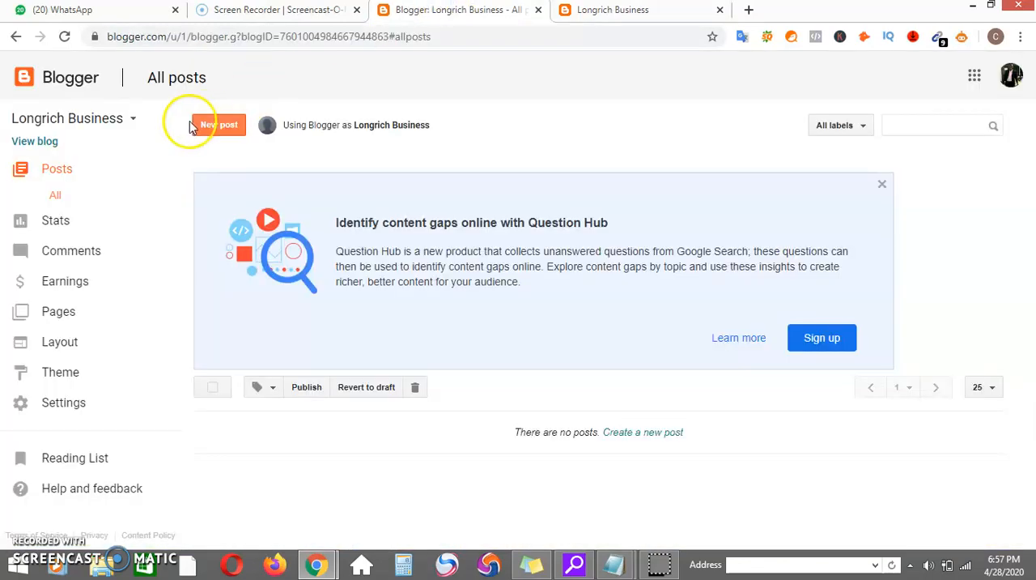
{"action": "left_click", "coordinate": [231, 141]}
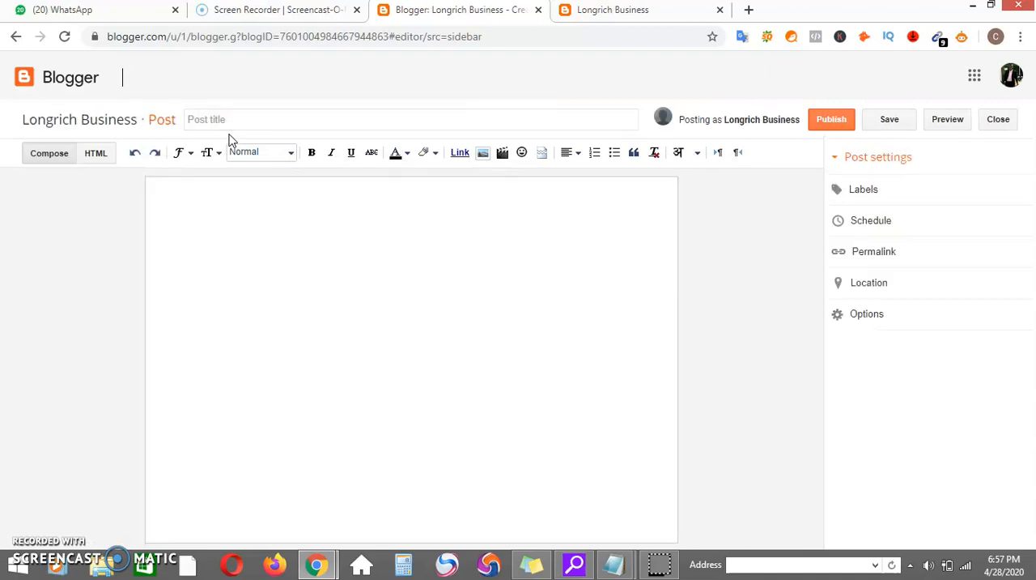
{"action": "left_click", "coordinate": [243, 124]}
{"action": "type", "text": "Long"}
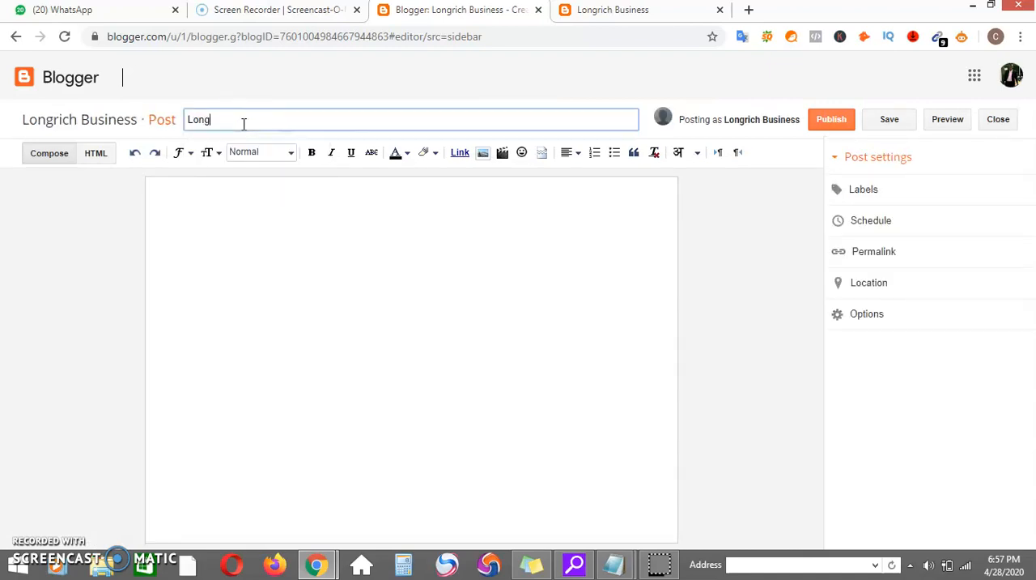
{"action": "type", "text": "rich Business"}
{"action": "type", "text": "- How to "}
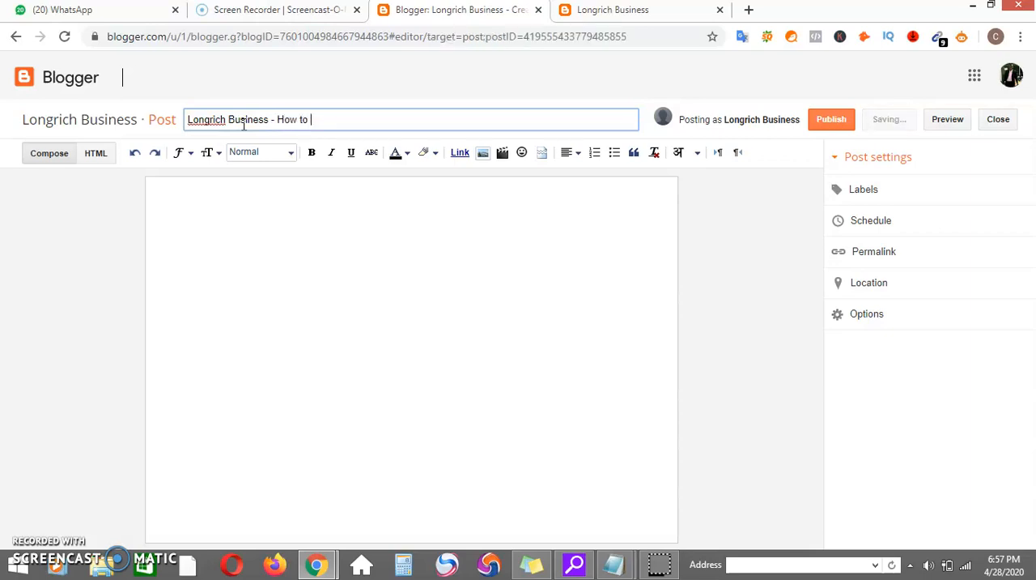
{"action": "type", "text": "Get Started"}
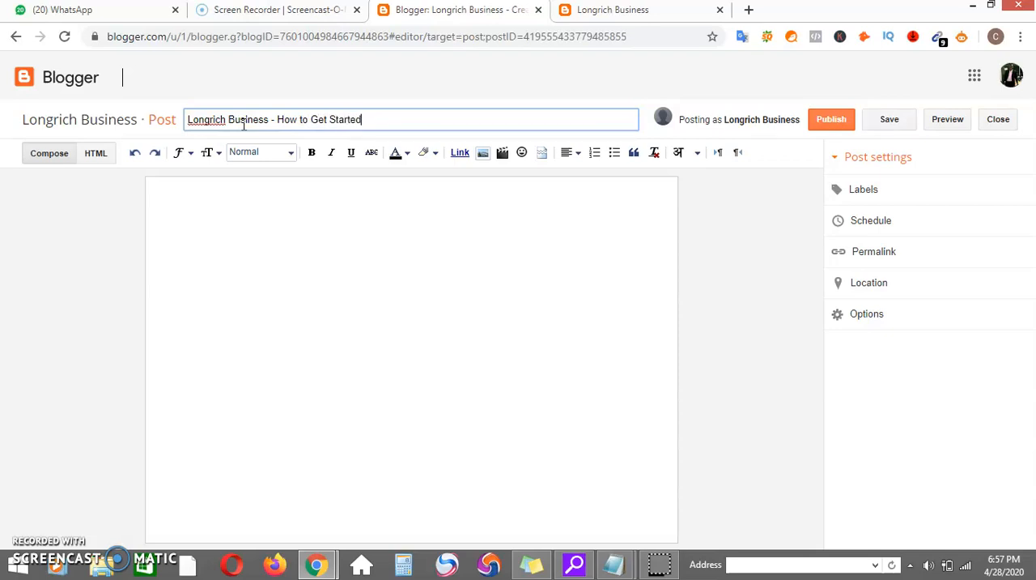
{"action": "key", "text": "BackSpace"}
{"action": "key", "text": "BackSpace"}
{"action": "key", "text": "BackSpace"}
{"action": "key", "text": "BackSpace"}
{"action": "key", "text": "BackSpace"}
{"action": "key", "text": "BackSpace"}
{"action": "key", "text": "BackSpace"}
{"action": "key", "text": "BackSpace"}
{"action": "key", "text": "BackSpace"}
{"action": "key", "text": "BackSpace"}
{"action": "key", "text": "BackSpace"}
{"action": "key", "text": "BackSpace"}
{"action": "key", "text": "BackSpace"}
{"action": "key", "text": "BackSpace"}
{"action": "key", "text": "BackSpace"}
{"action": "key", "text": "BackSpace"}
{"action": "key", "text": "BackSpace"}
{"action": "key", "text": "BackSpace"}
{"action": "key", "text": "BackSpace"}
{"action": "key", "text": "BackSpace"}
Begin the post title with "How to Register for Longrich With at Least N10,050".
{"action": "type", "text": "How t"}
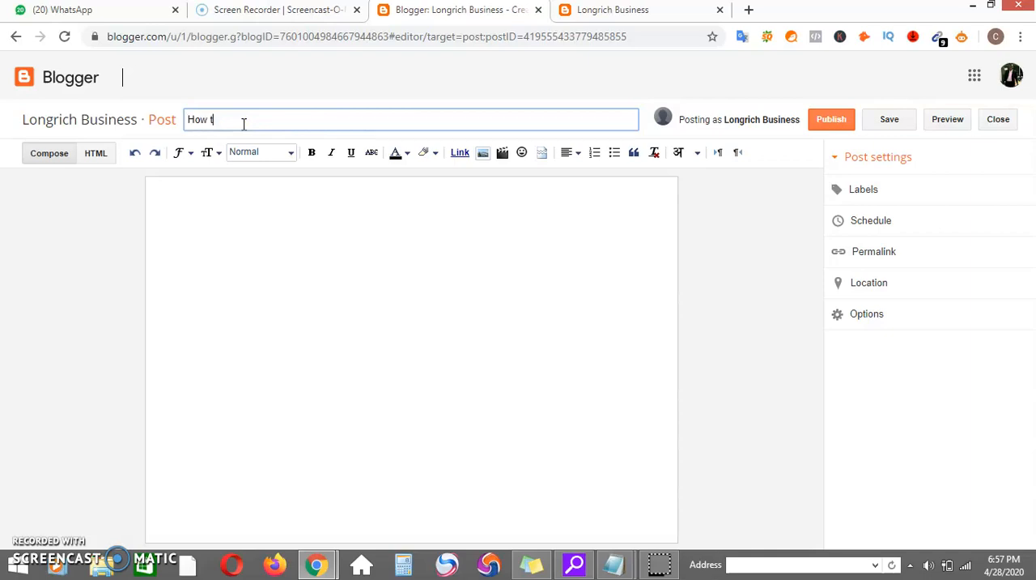
{"action": "type", "text": "o Sign-Up"}
{"action": "key", "text": "BackSpace"}
{"action": "key", "text": "BackSpace"}
{"action": "key", "text": "BackSpace"}
{"action": "key", "text": "BackSpace"}
{"action": "key", "text": "BackSpace"}
{"action": "key", "text": "BackSpace"}
{"action": "key", "text": "BackSpace"}
{"action": "type", "text": "Regs"}
{"action": "type", "text": "ister "}
{"action": "type", "text": "for Longrich "}
{"action": "type", "text": "With a"}
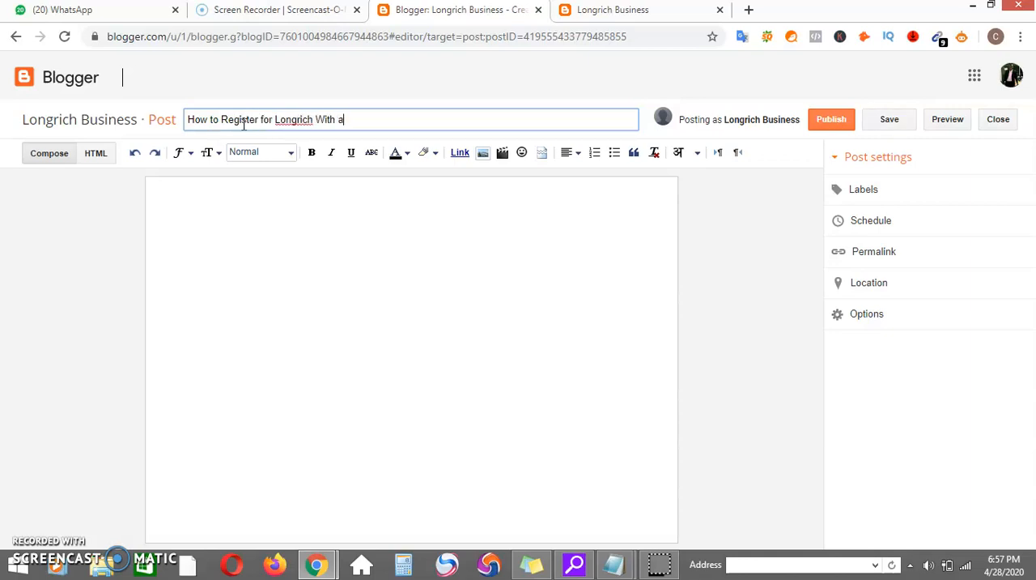
{"action": "type", "text": "t Least N10."}
{"action": "type", "text": "50"}
{"action": "key", "text": "BackSpace"}
{"action": "key", "text": "BackSpace"}
{"action": "type", "text": "050 and M"}
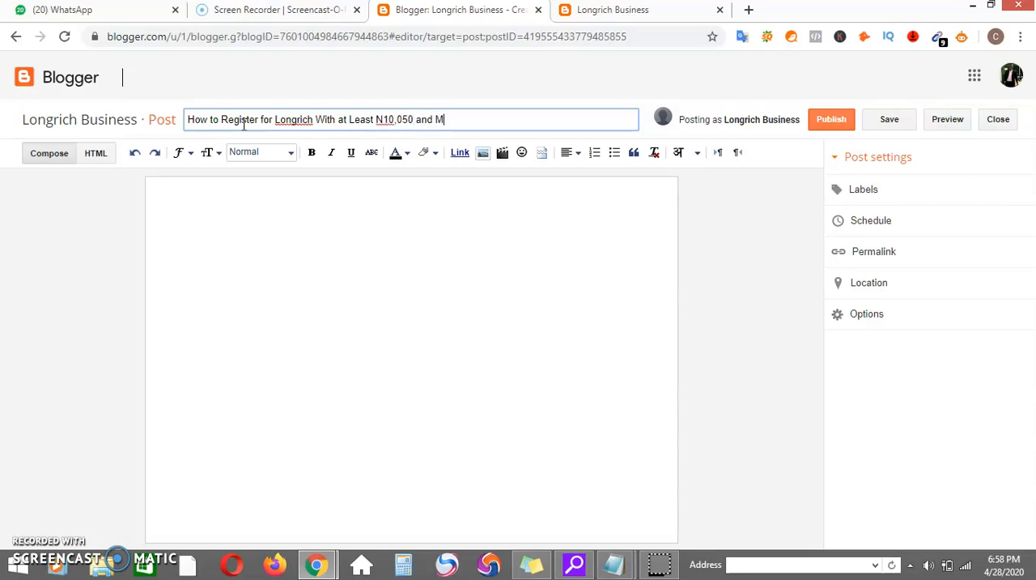
{"action": "type", "text": "ake Millions of Ni"}
Complete the post title with "and Make Millions of Naira Before the Year Runs Out".
{"action": "key", "text": "BackSpace"}
{"action": "type", "text": "aira Before the"}
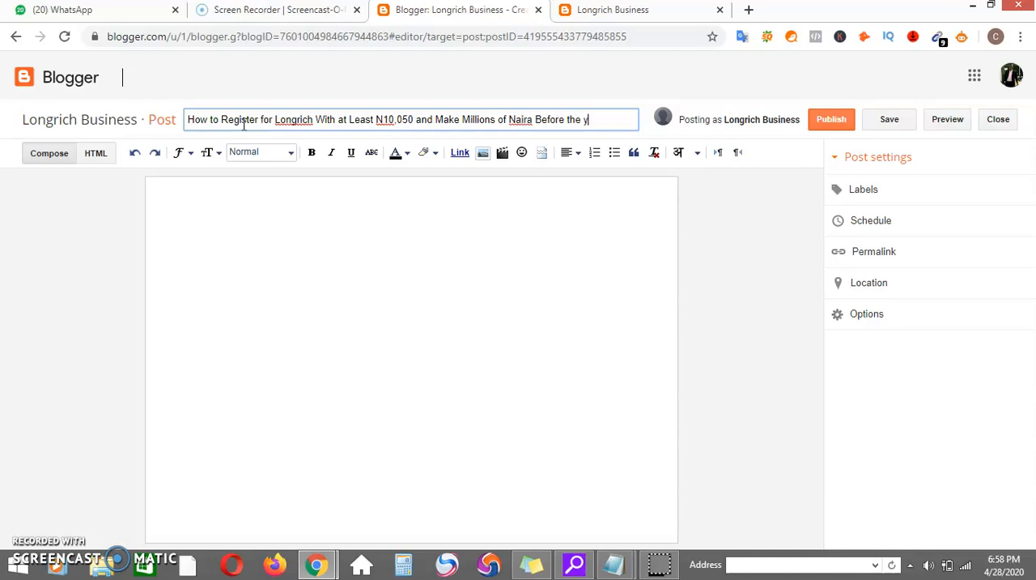
{"action": "type", "text": " Year Runs Out"}
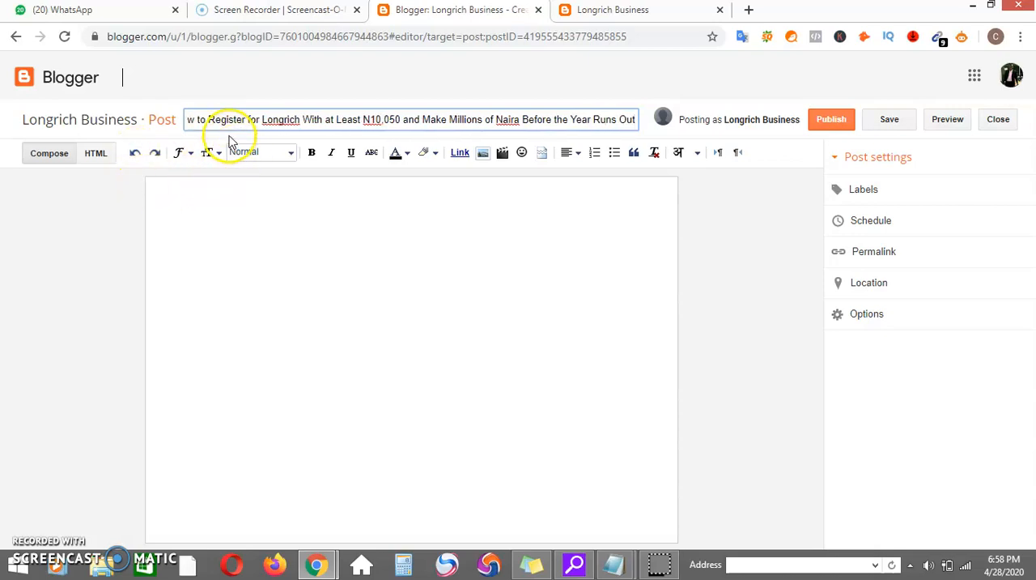
Insert the word "Business" after "Longrich" in the post title.
{"action": "left_click", "coordinate": [225, 128]}
{"action": "key", "text": "Left"}
{"action": "key", "text": "Left"}
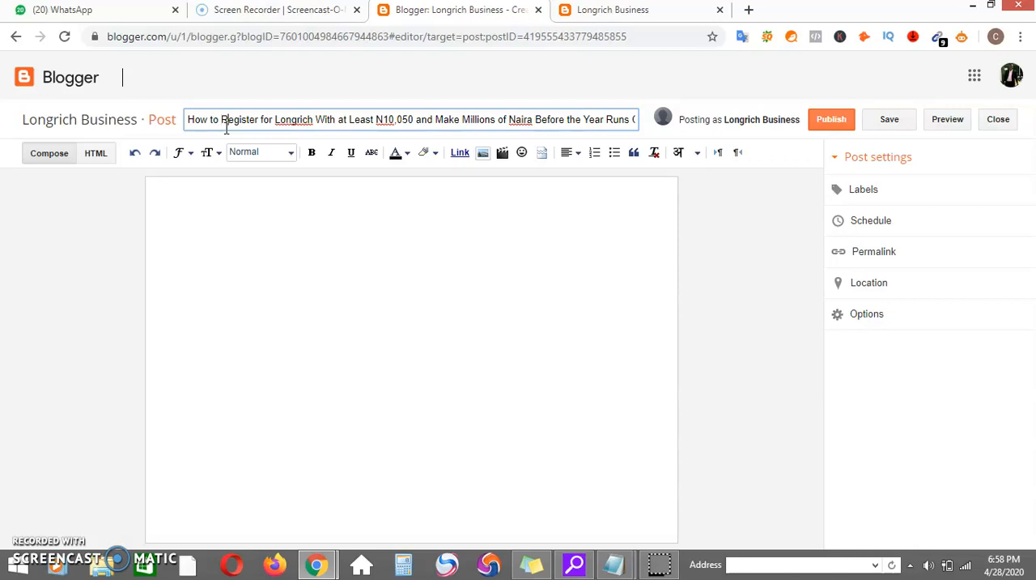
{"action": "key", "text": "Right"}
{"action": "key", "text": "Right"}
{"action": "key", "text": "Right"}
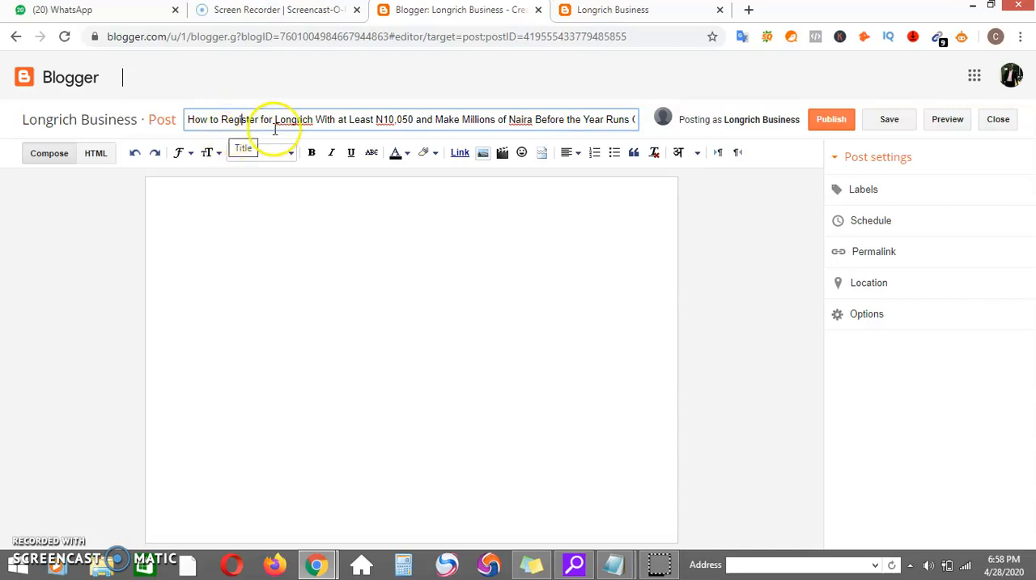
{"action": "left_click", "coordinate": [317, 121]}
{"action": "type", "text": "Business"}
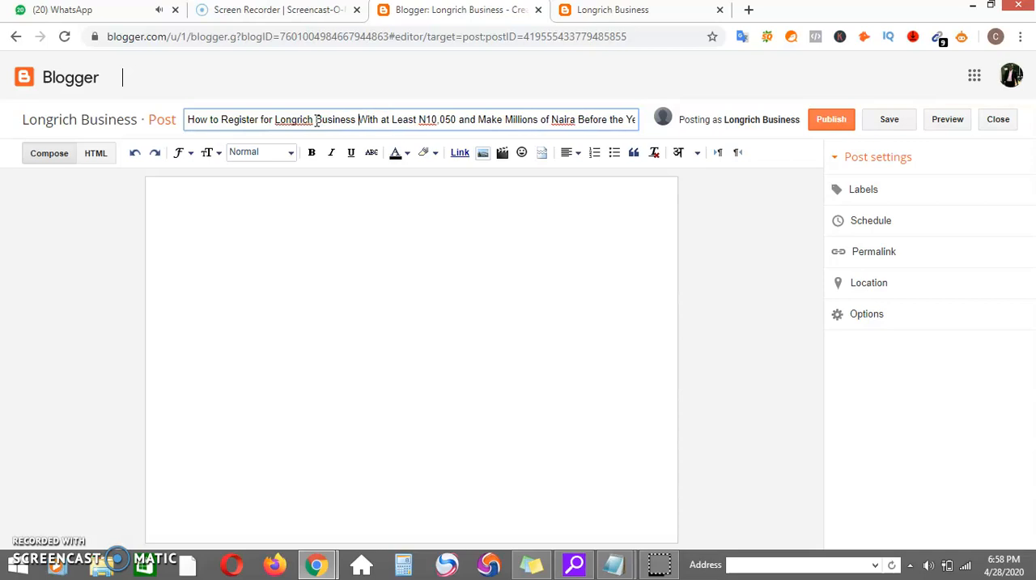
Search Google for "longrich" in a new browser tab and examine the Related Keywords and People Also Search For lists.
{"action": "left_click", "coordinate": [750, 11]}
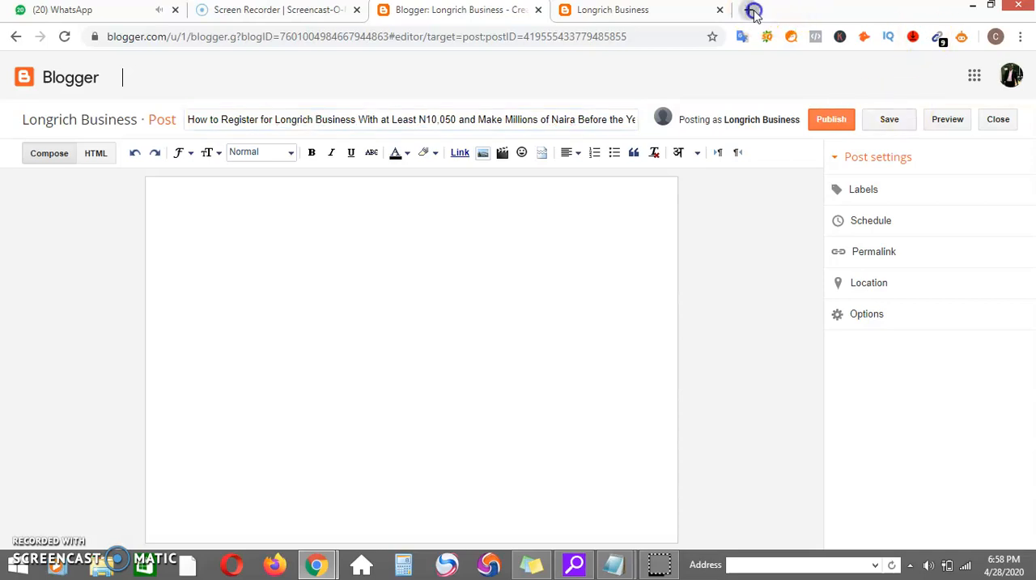
{"action": "type", "text": "longrich"}
{"action": "key", "text": "Delete"}
{"action": "key", "text": "Return"}
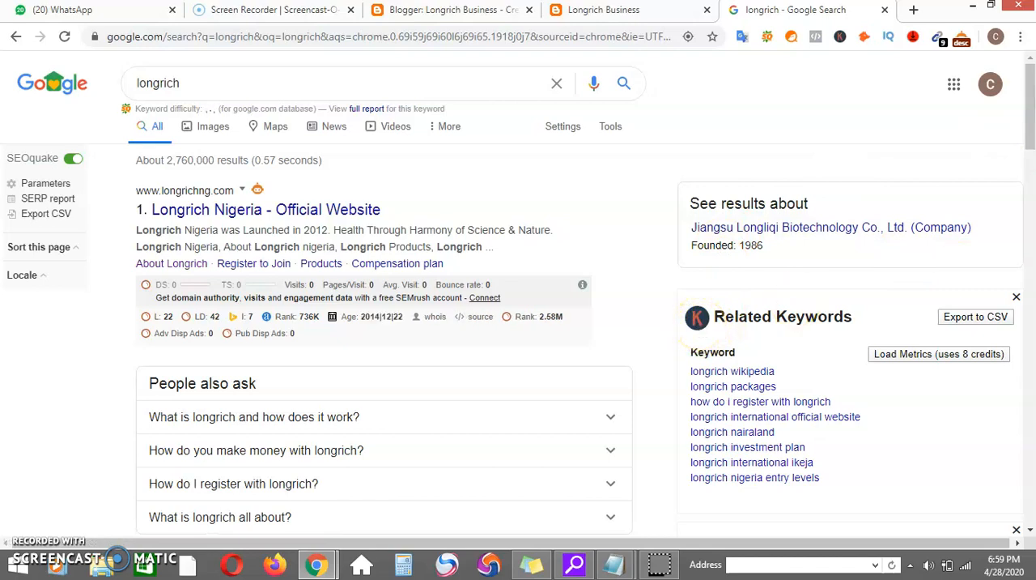
{"action": "left_click_drag", "start_coordinate": [1029, 134], "coordinate": [1029, 169]}
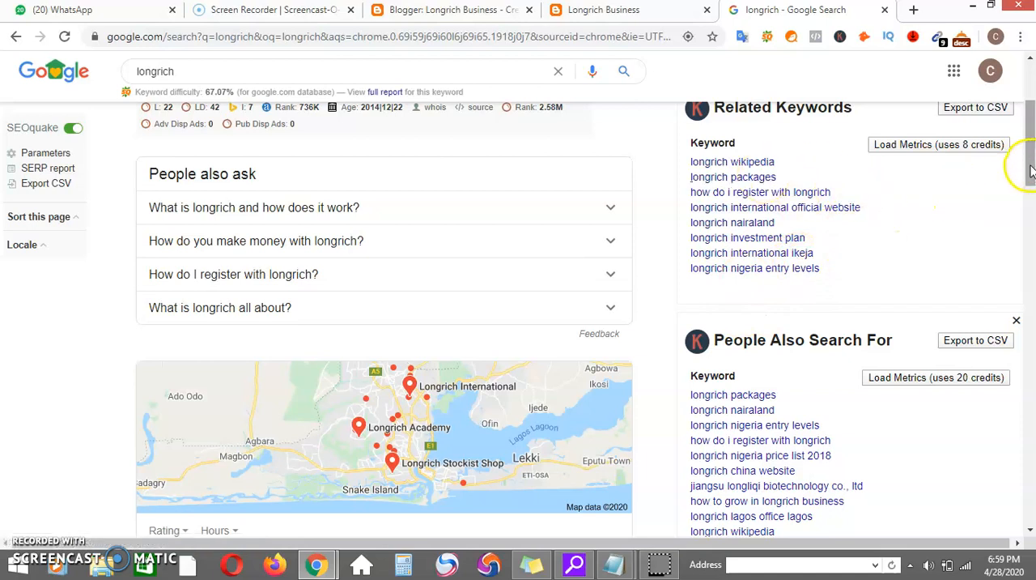
{"action": "left_click", "coordinate": [772, 168]}
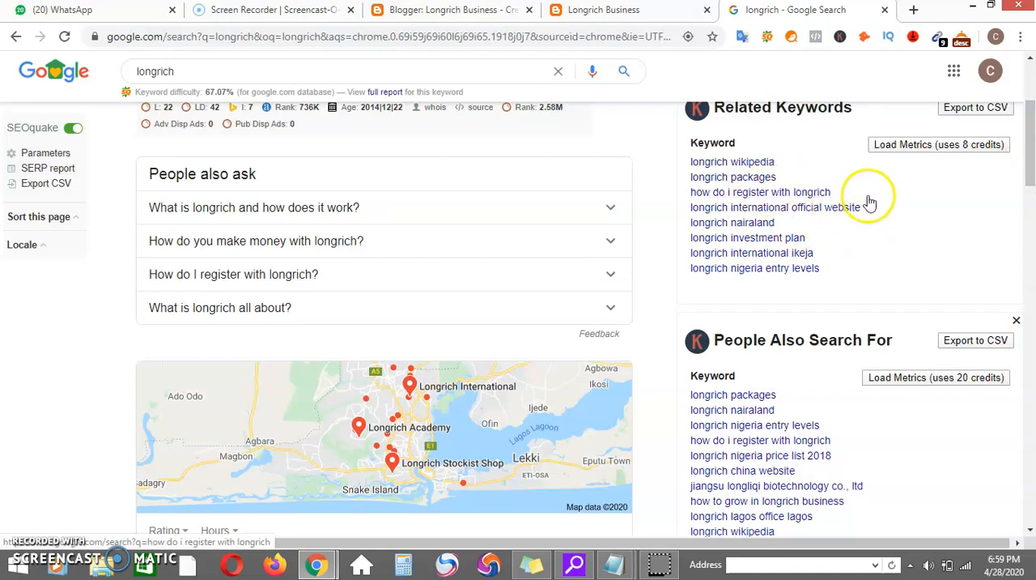
{"action": "left_click", "coordinate": [1031, 174]}
{"action": "left_click_drag", "start_coordinate": [1030, 174], "coordinate": [1031, 214]}
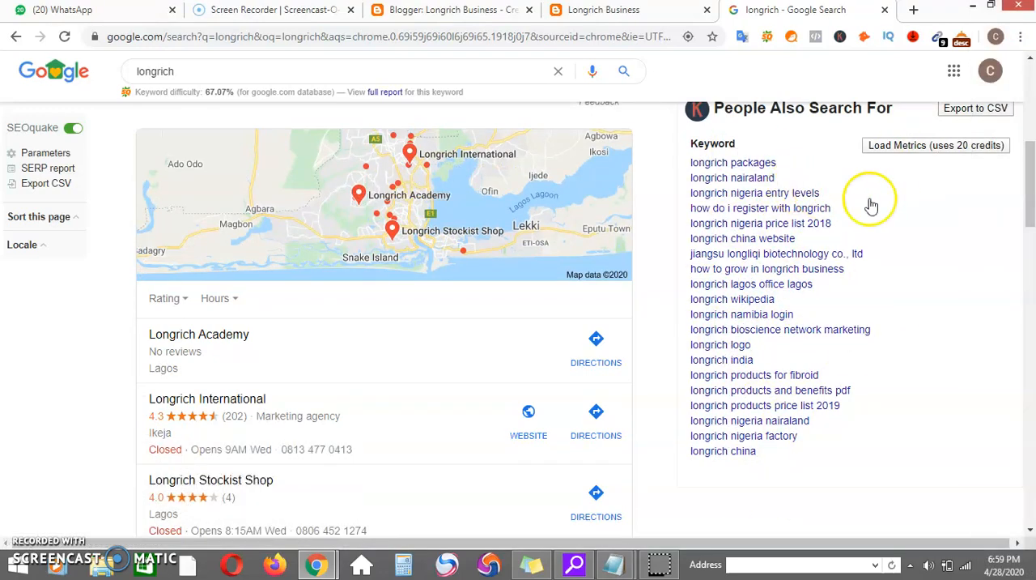
{"action": "left_click_drag", "start_coordinate": [1025, 212], "coordinate": [1029, 145]}
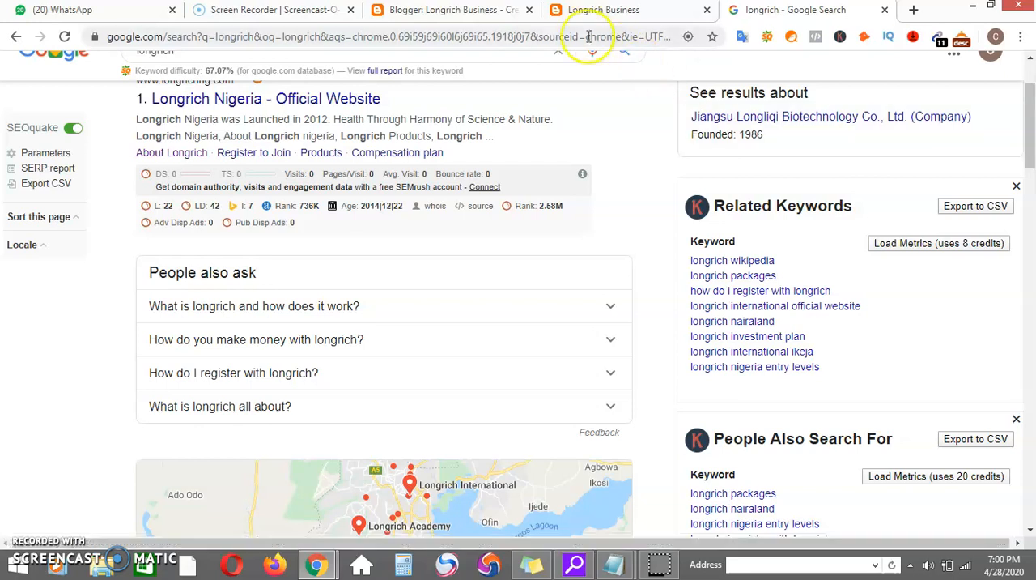
Back in the post editor, begin the body with "Longrich business is an amazing opportunityfor anyone looking for a way to make money on the internet.".
{"action": "left_click", "coordinate": [588, 10]}
{"action": "left_click", "coordinate": [472, 11]}
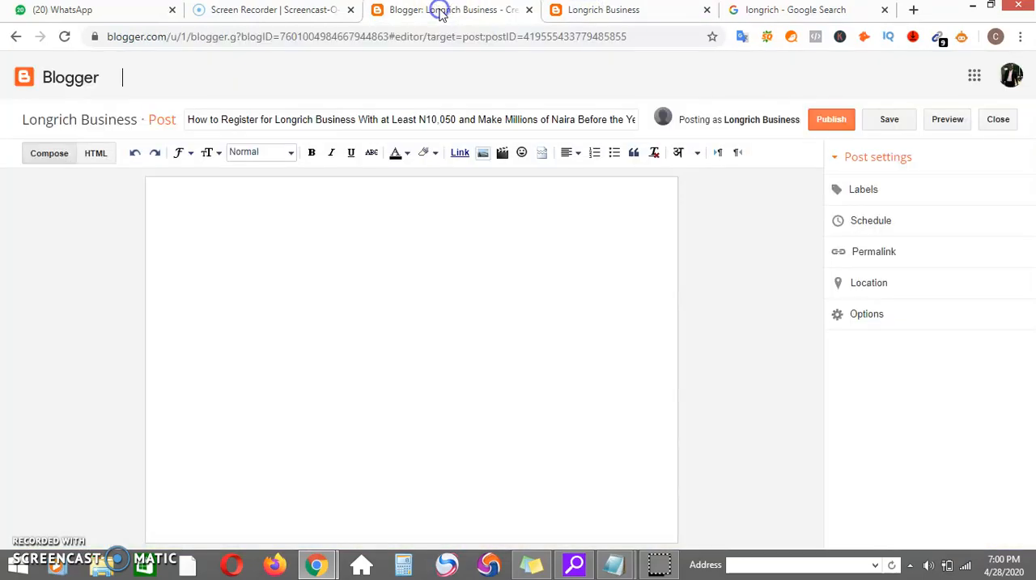
{"action": "left_click", "coordinate": [338, 222]}
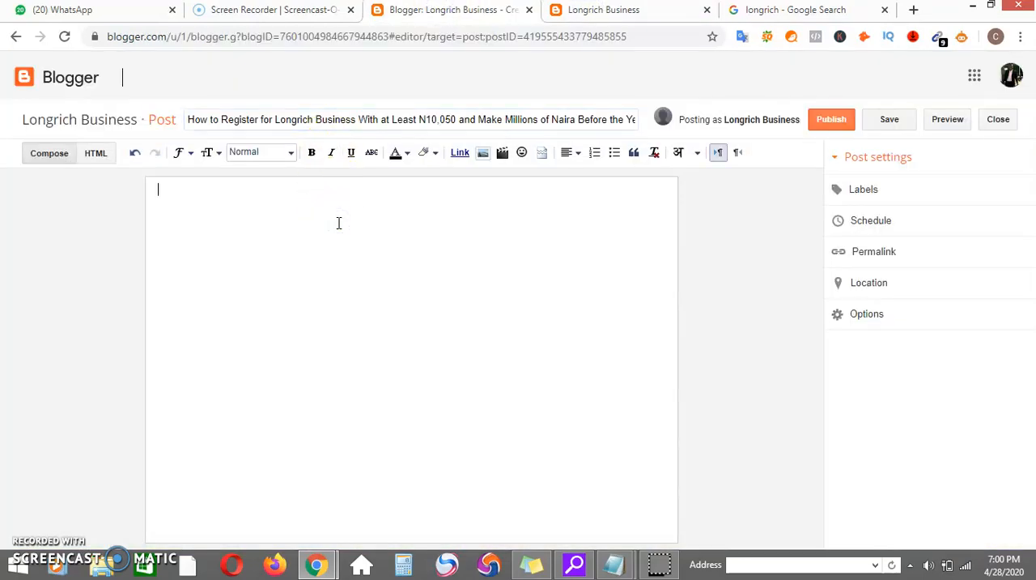
{"action": "type", "text": "Longrich biosciences i"}
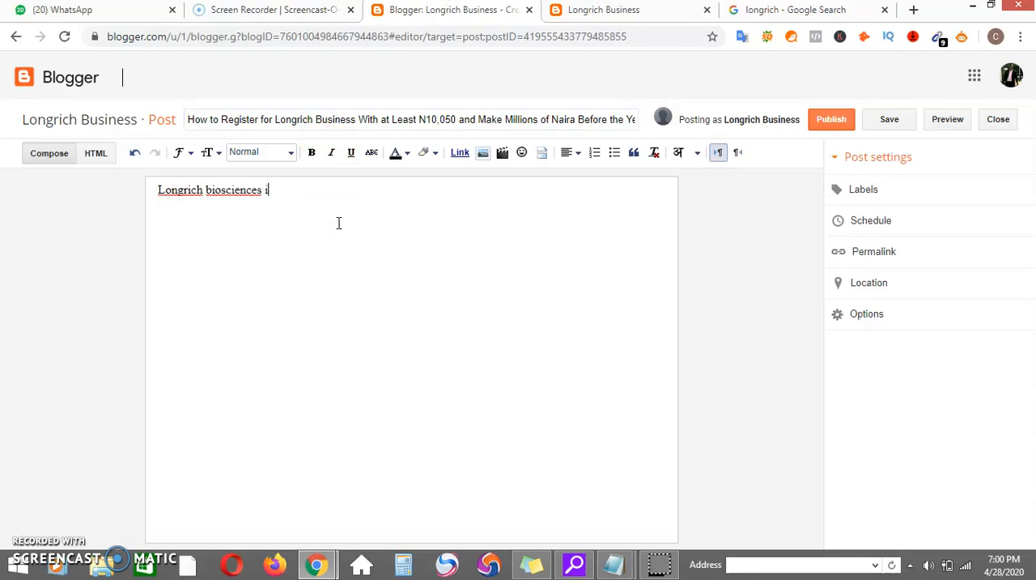
{"action": "type", "text": "s an ama"}
{"action": "key", "text": "BackSpace"}
{"action": "key", "text": "BackSpace"}
{"action": "key", "text": "BackSpace"}
{"action": "key", "text": "BackSpace"}
{"action": "key", "text": "BackSpace"}
{"action": "key", "text": "BackSpace"}
{"action": "key", "text": "BackSpace"}
{"action": "key", "text": "BackSpace"}
{"action": "key", "text": "BackSpace"}
{"action": "key", "text": "BackSpace"}
{"action": "key", "text": "BackSpace"}
{"action": "key", "text": "BackSpace"}
{"action": "key", "text": "BackSpace"}
{"action": "key", "text": "BackSpace"}
{"action": "key", "text": "BackSpace"}
{"action": "key", "text": "BackSpace"}
{"action": "key", "text": "BackSpace"}
{"action": "key", "text": "BackSpace"}
{"action": "key", "text": "BackSpace"}
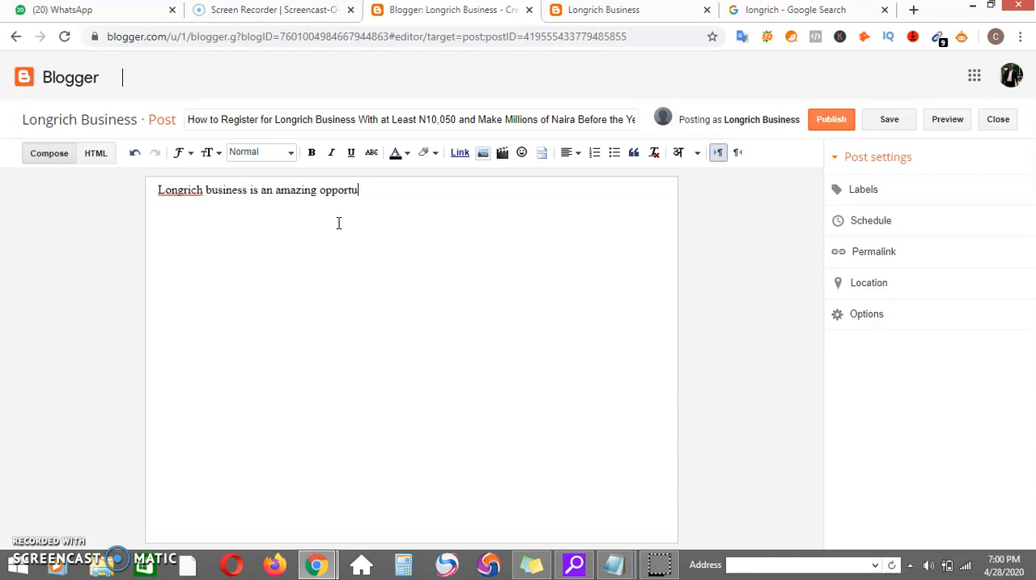
{"action": "type", "text": "for anyone lookin"}
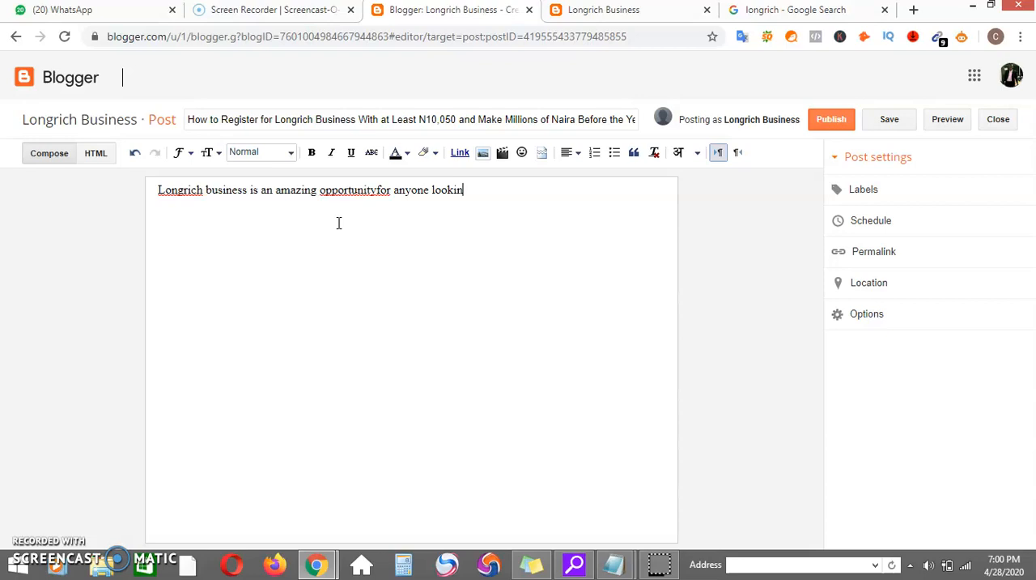
{"action": "type", "text": "o mak"}
{"action": "type", "text": "ternet."}
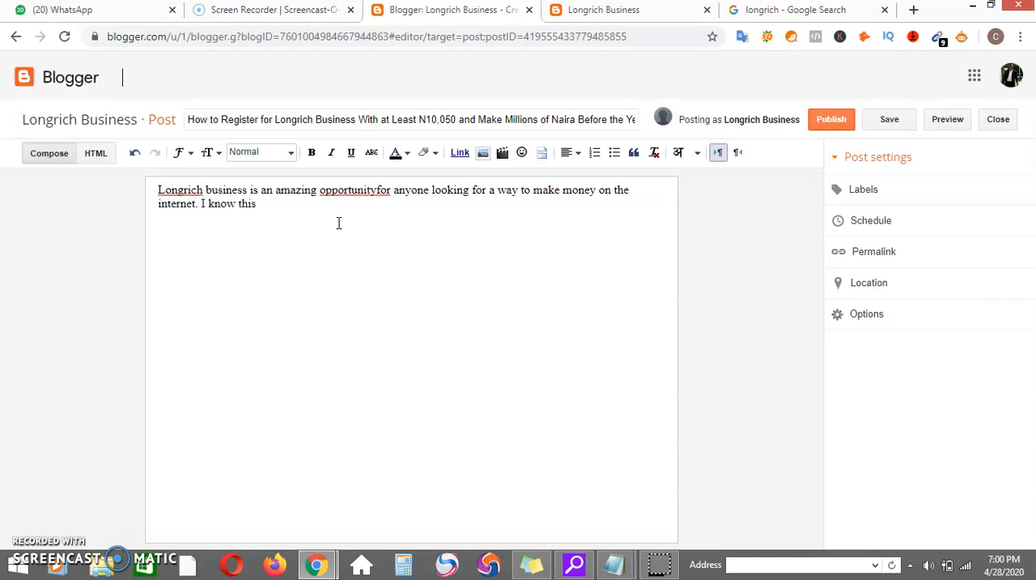
Add "I know this because I have been in this business for the past one year and believe me, I have made over N1,500,000 from this business".
{"action": "type", "text": "I know this because I haave b"}
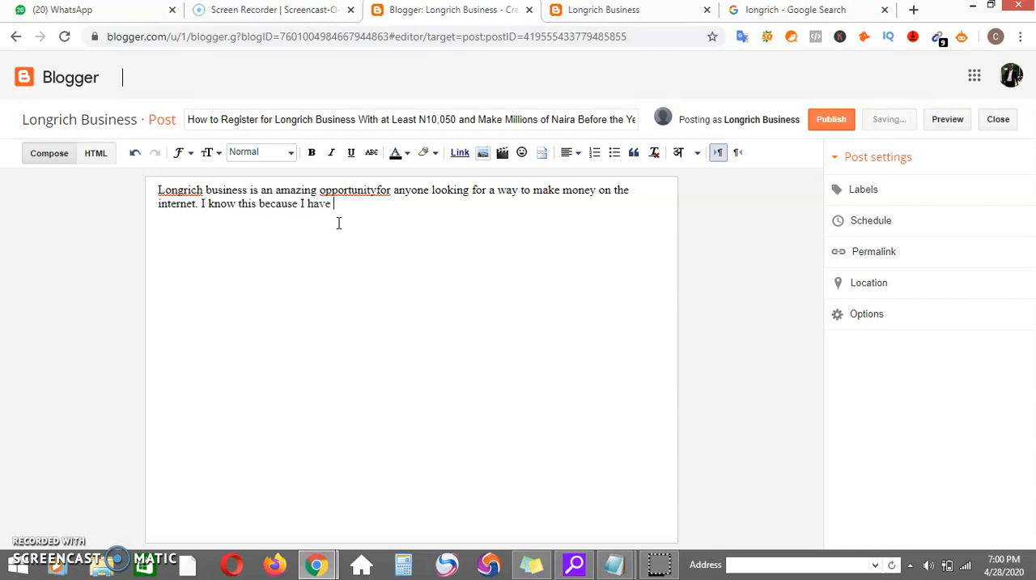
{"action": "type", "text": " been in this business for the past one yea"}
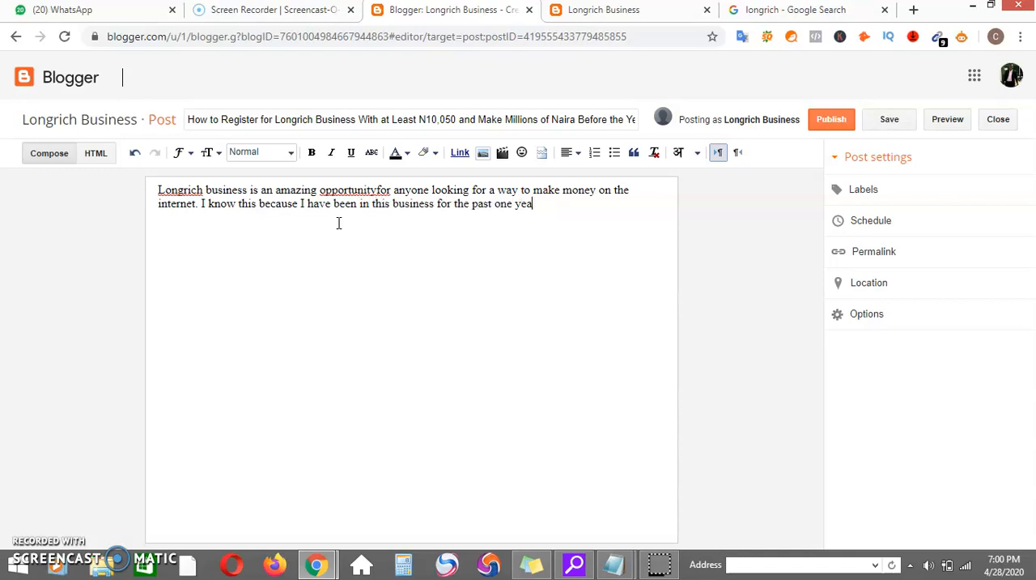
{"action": "type", "text": "d believe me, I have made over N1,50"}
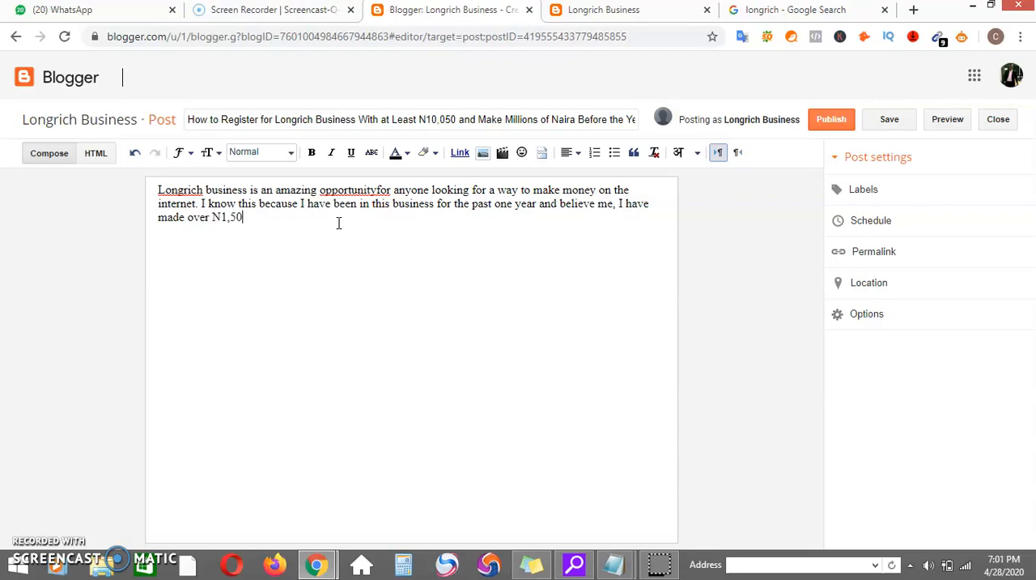
{"action": "type", "text": "from this business"}
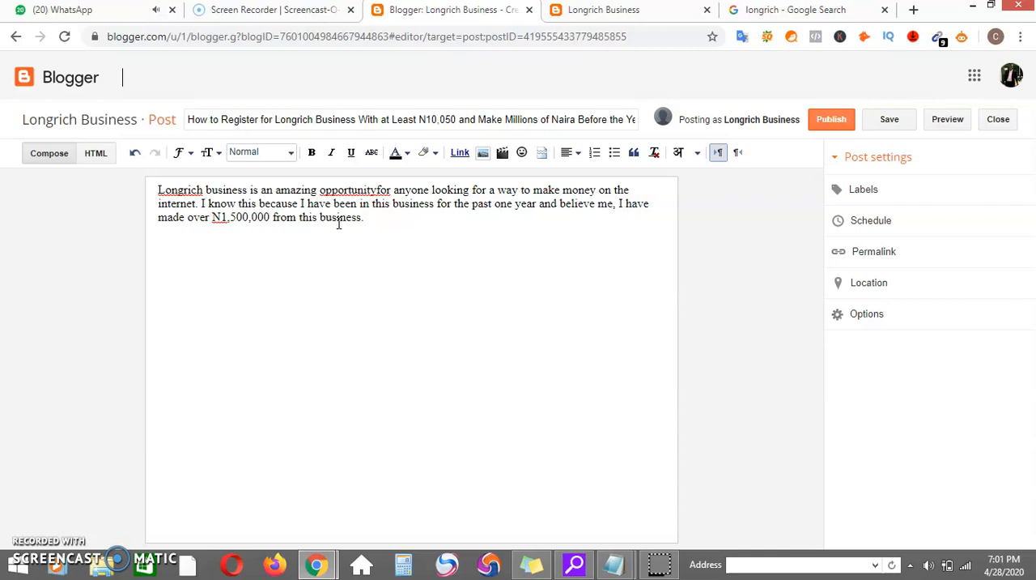
{"action": "type", "text": ". In today's article, I want to"}
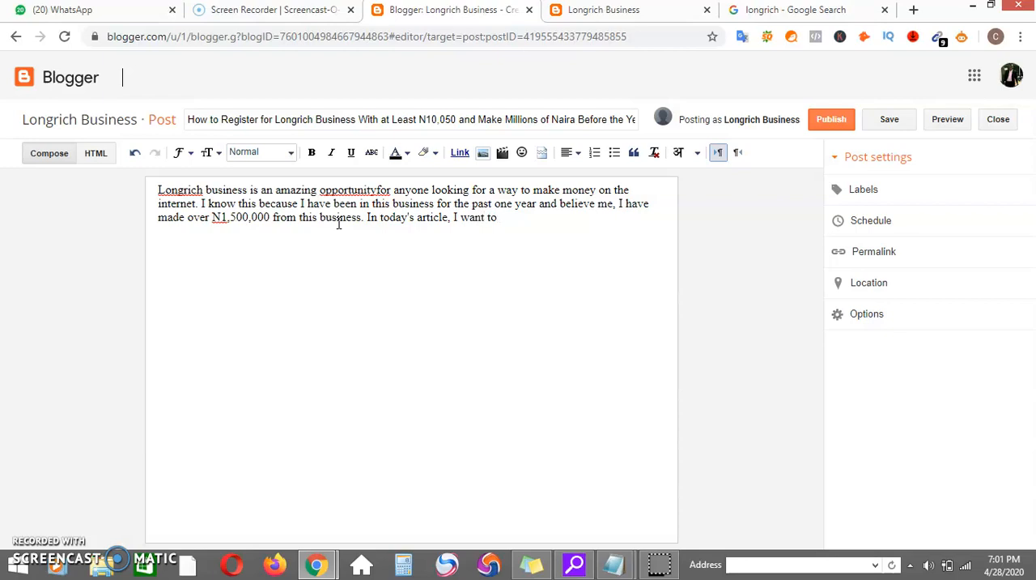
Continue the body paragraph with "In today's article, I want to share with you what this business opportunity is about...".
{"action": "type", "text": "share with you what this business opp"}
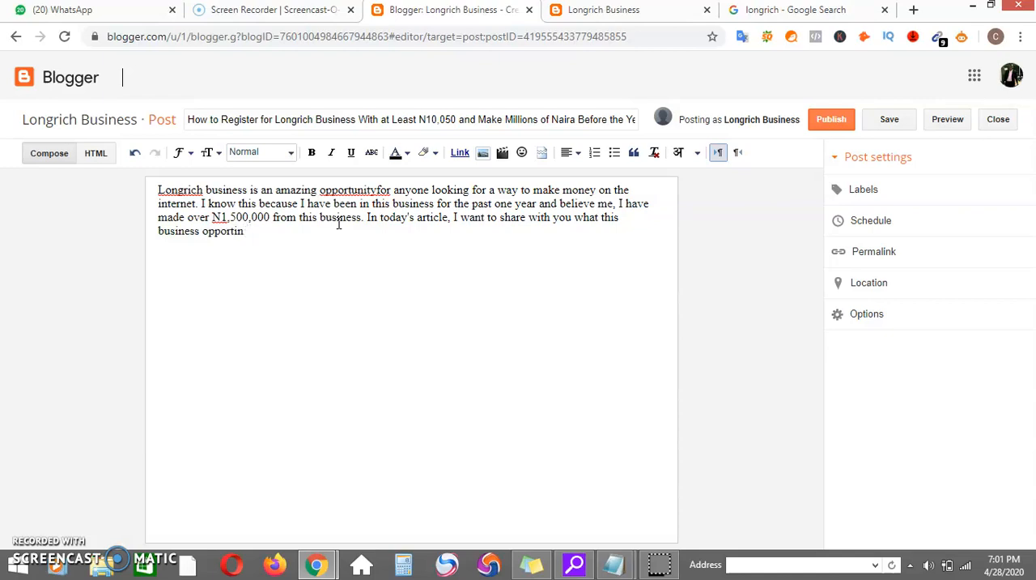
{"action": "type", "text": "ortunity is about..."}
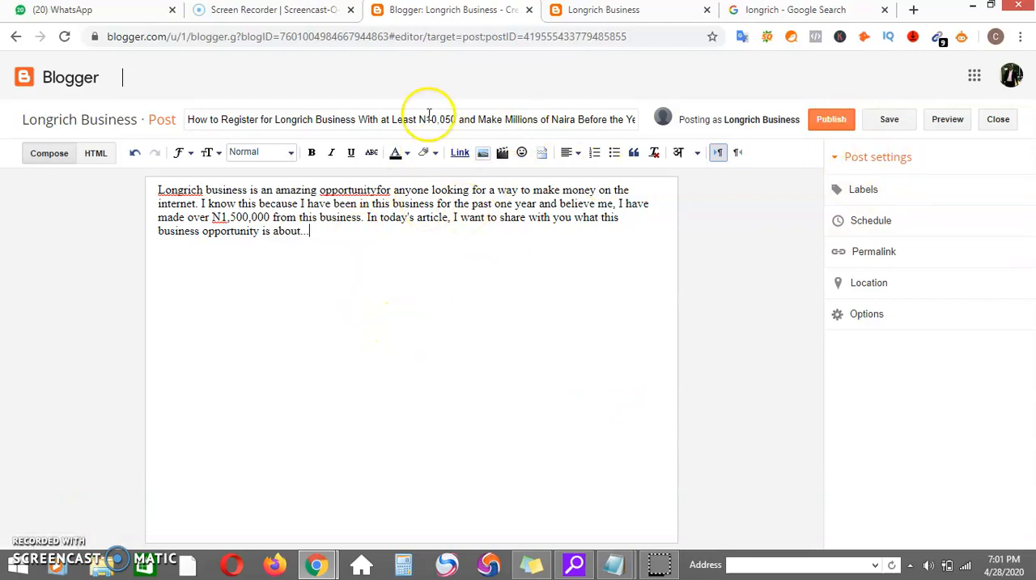
Open the Longrich Nigeria official website from the Google results and go to its About Longrich page.
{"action": "left_click", "coordinate": [797, 13]}
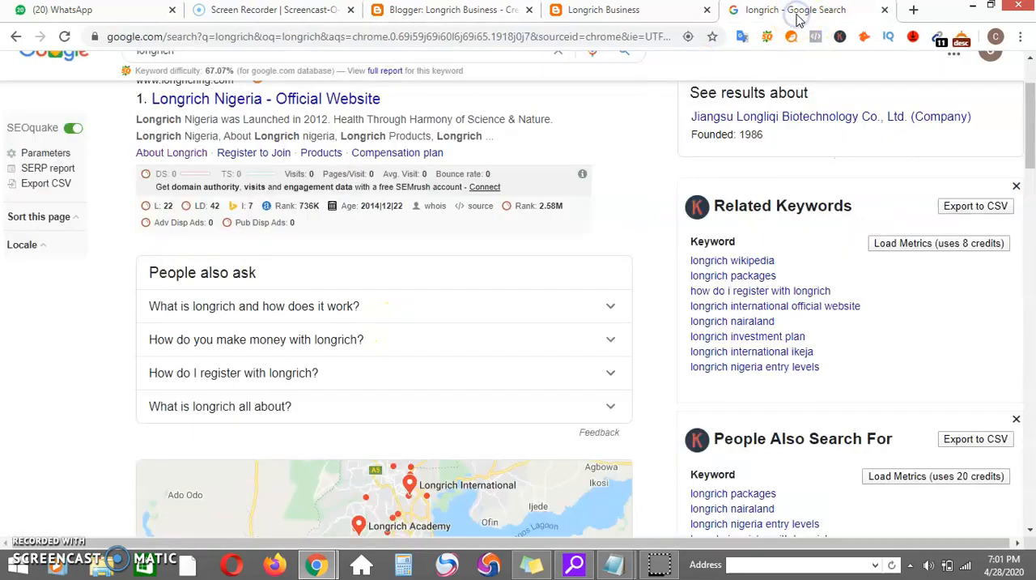
{"action": "left_click_drag", "start_coordinate": [1028, 154], "coordinate": [1027, 119]}
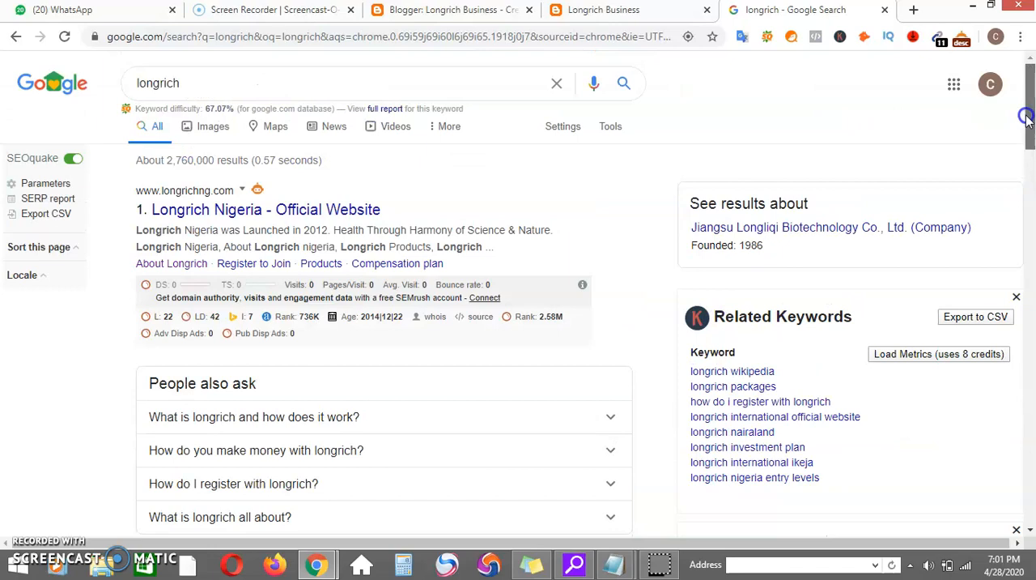
{"action": "left_click", "coordinate": [347, 212]}
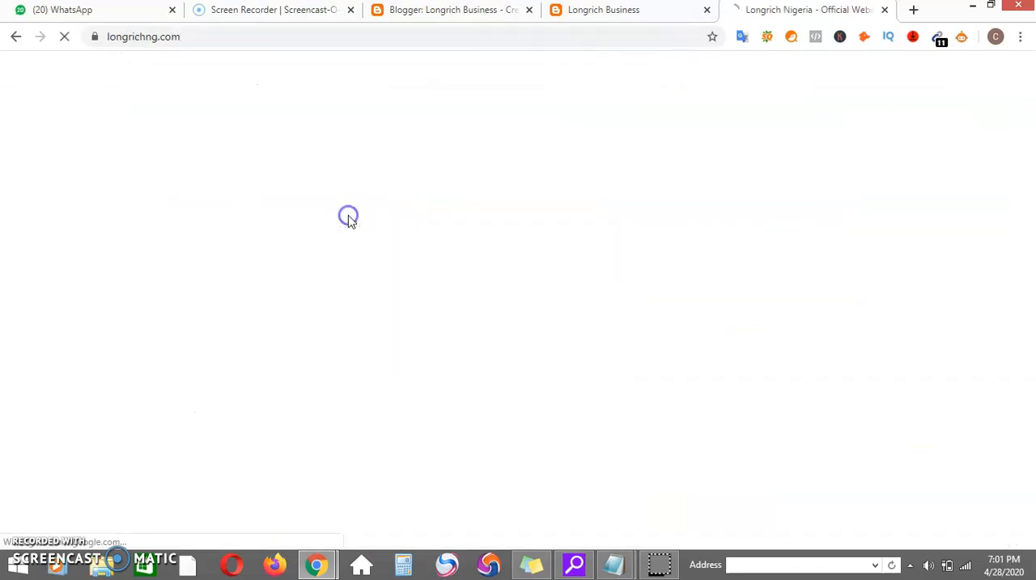
{"action": "left_click", "coordinate": [507, 206]}
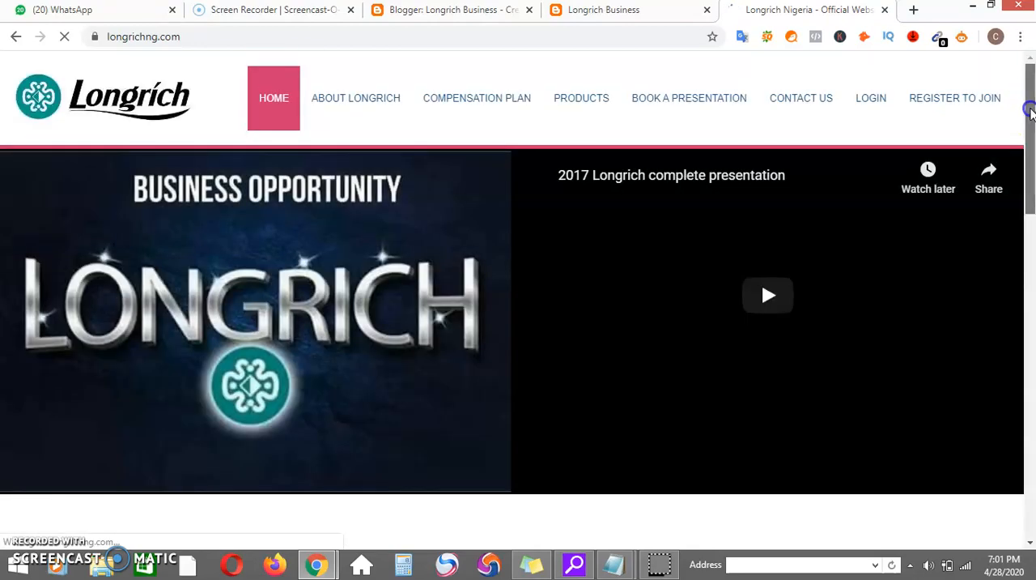
{"action": "left_click", "coordinate": [1029, 230]}
{"action": "left_click_drag", "start_coordinate": [1029, 231], "coordinate": [1018, 111]}
{"action": "left_click", "coordinate": [377, 86]}
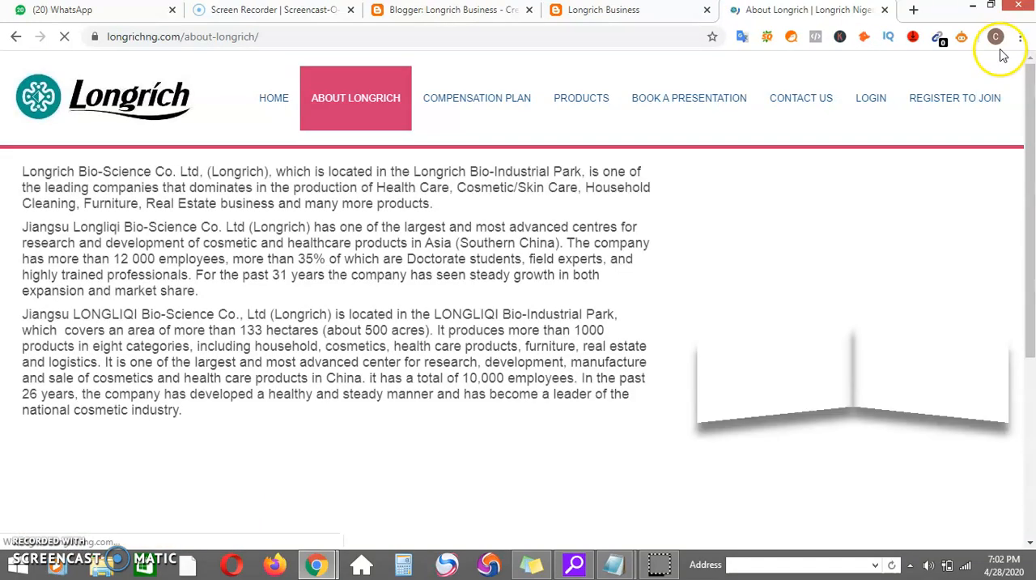
{"action": "left_click_drag", "start_coordinate": [1026, 134], "coordinate": [1026, 156]}
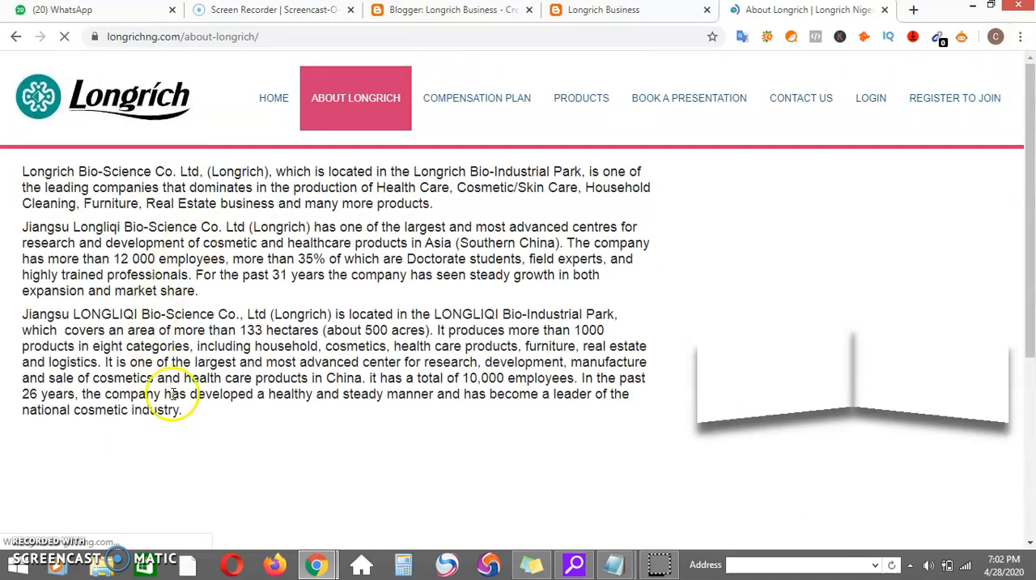
Copy the three company paragraphs from the About Longrich page and paste them below the intro in the Blogger post.
{"action": "left_click_drag", "start_coordinate": [200, 416], "coordinate": [24, 170]}
{"action": "key", "text": "ctrl+c"}
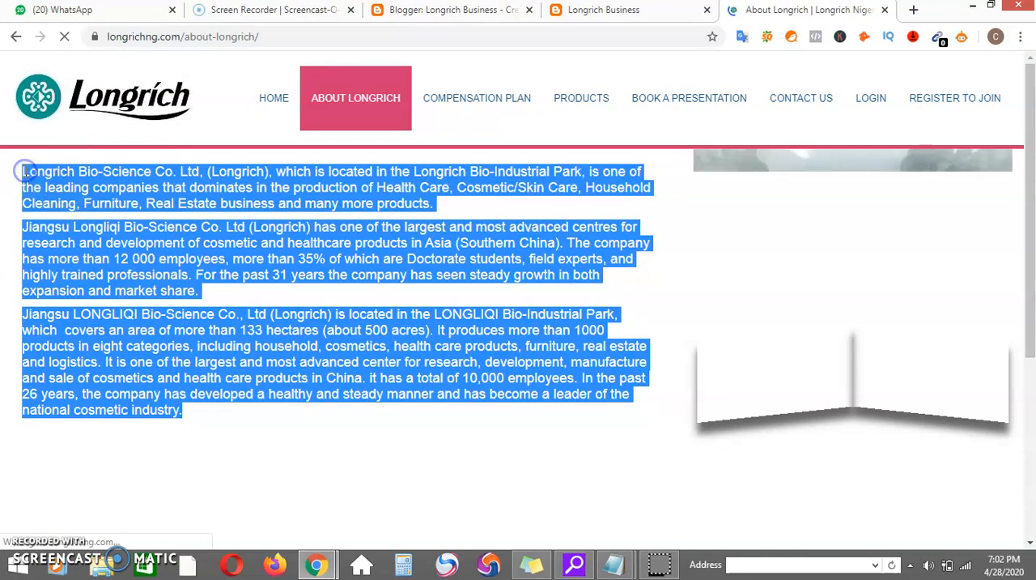
{"action": "left_click", "coordinate": [427, 12]}
{"action": "left_click", "coordinate": [370, 204]}
{"action": "left_click", "coordinate": [363, 284]}
{"action": "key", "text": "Return"}
Separate the pasted paragraphs with line breaks and split the third one before "It is one of the largest and most advanced center".
{"action": "key", "text": "Return"}
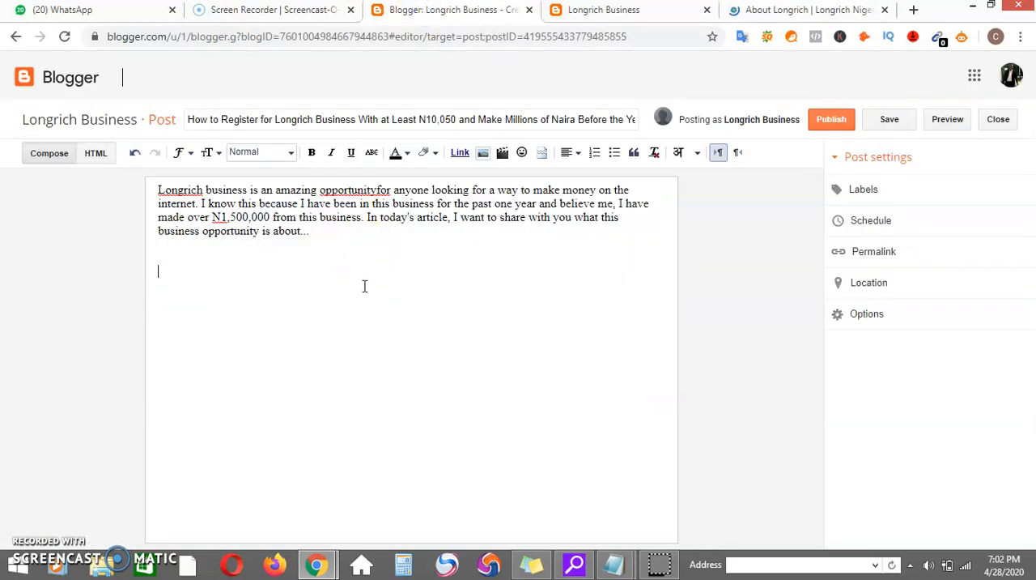
{"action": "key", "text": "ctrl+v"}
{"action": "left_click", "coordinate": [380, 283]}
{"action": "key", "text": "Return"}
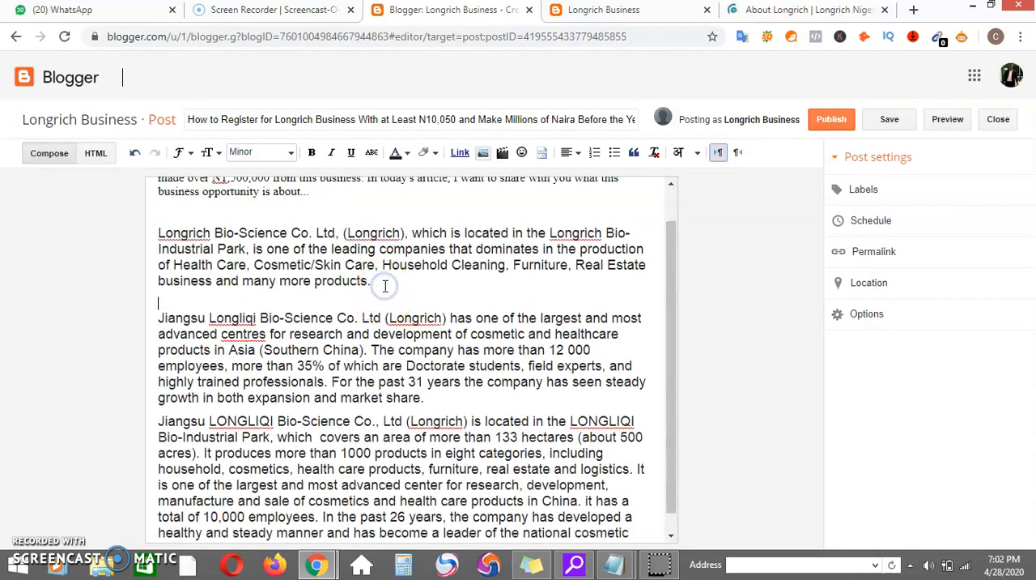
{"action": "left_click", "coordinate": [467, 395]}
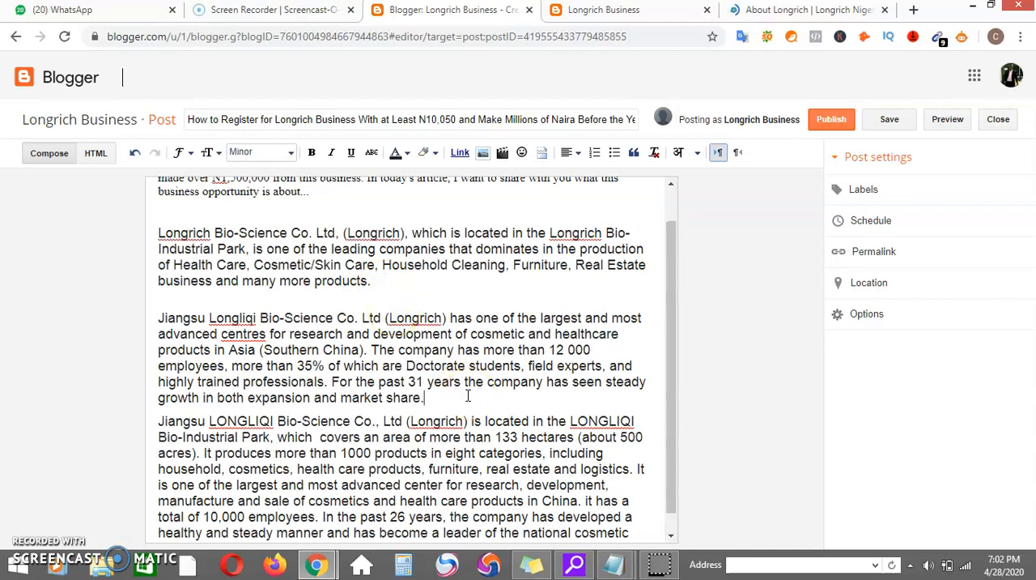
{"action": "key", "text": "Return"}
{"action": "left_click_drag", "start_coordinate": [671, 365], "coordinate": [672, 401]}
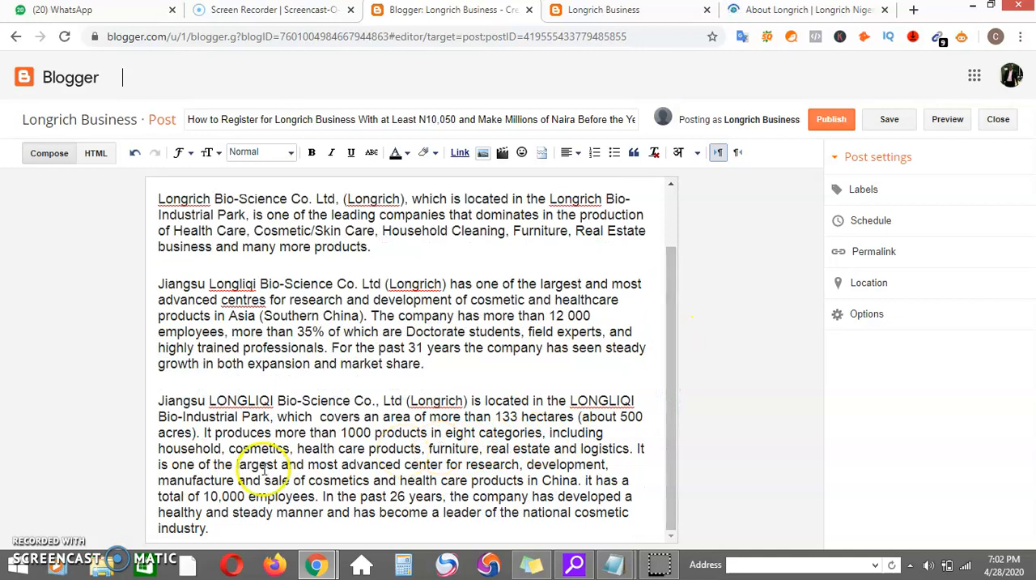
{"action": "left_click", "coordinate": [636, 447]}
{"action": "key", "text": "Return"}
{"action": "key", "text": "Return"}
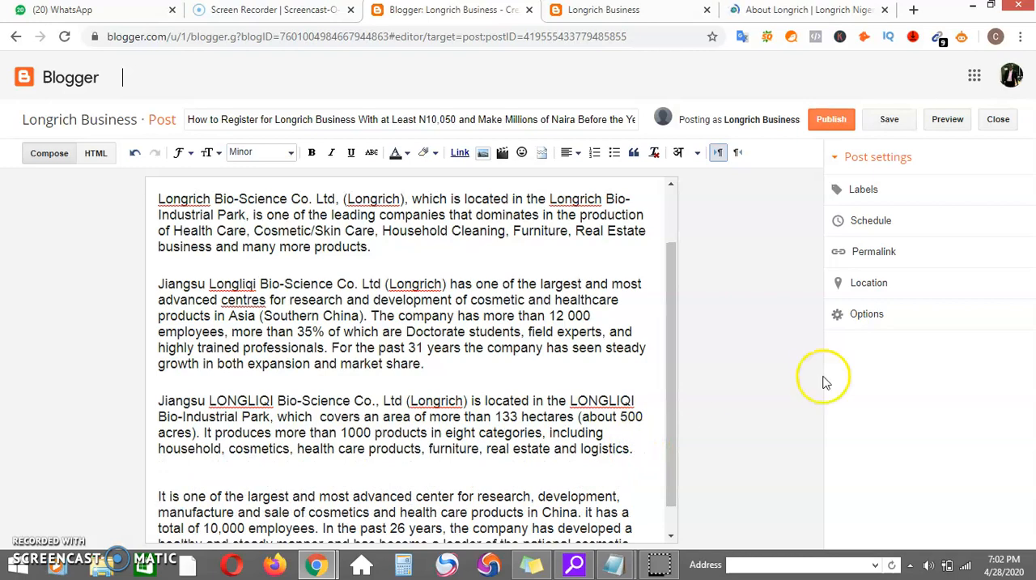
Add one more blank line after each of the first two pasted company paragraphs.
{"action": "left_click", "coordinate": [537, 359]}
{"action": "key", "text": "Return"}
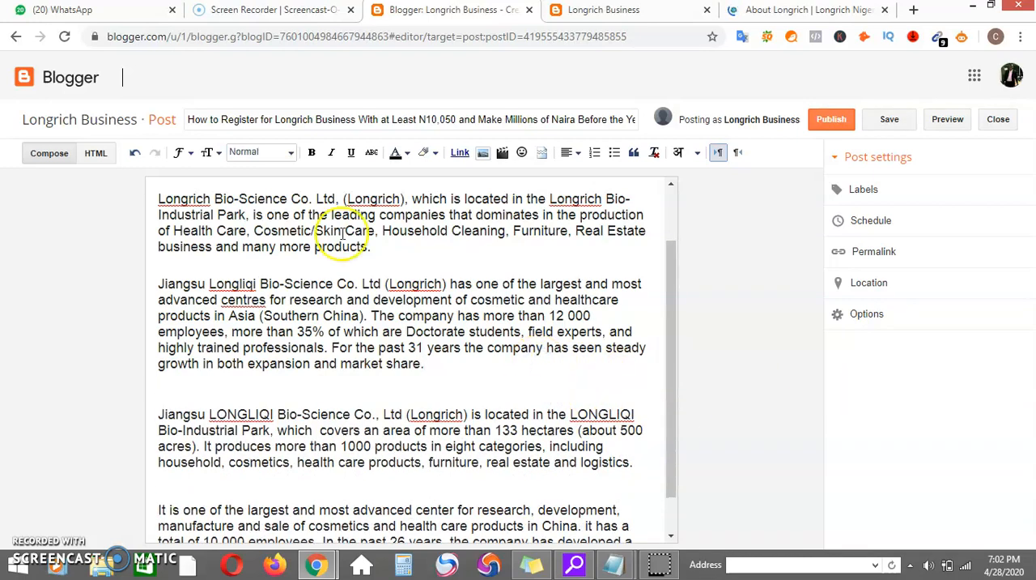
{"action": "left_click", "coordinate": [388, 241]}
{"action": "key", "text": "Return"}
Apply the Normal paragraph format to the entire post body.
{"action": "left_click", "coordinate": [399, 320]}
{"action": "key", "text": "ctrl+a"}
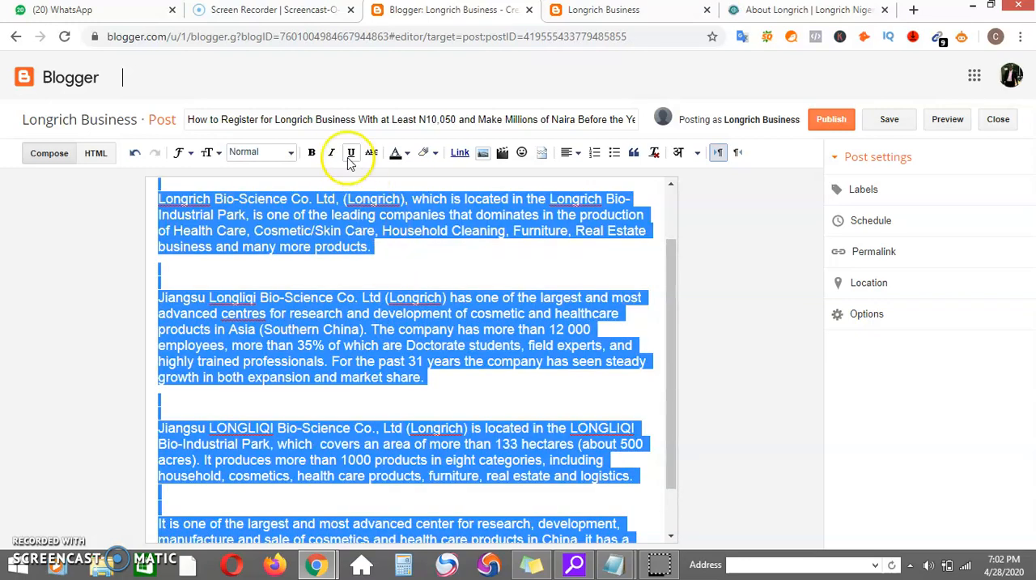
{"action": "left_click", "coordinate": [285, 159]}
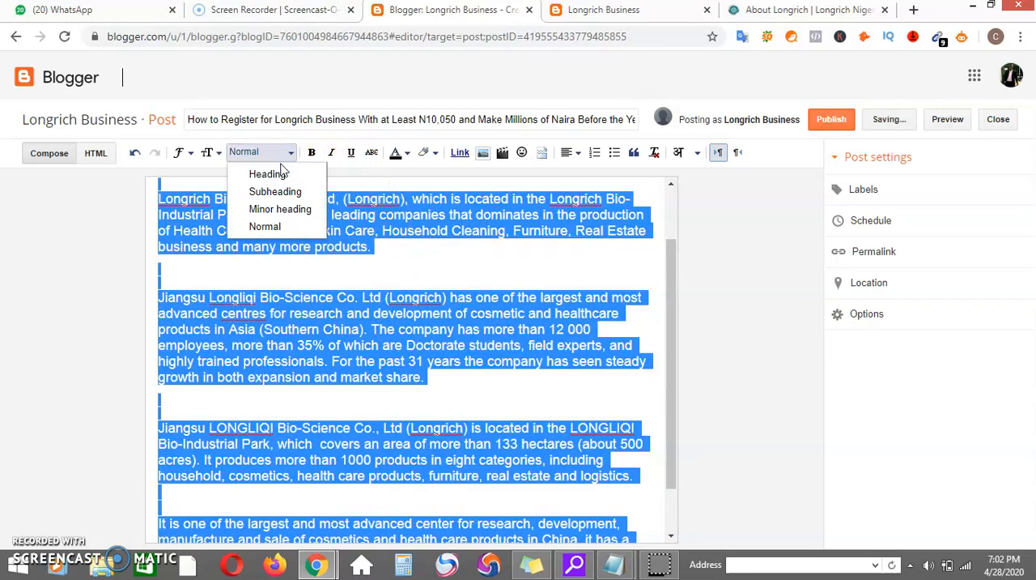
{"action": "left_click", "coordinate": [265, 226]}
{"action": "left_click", "coordinate": [450, 261]}
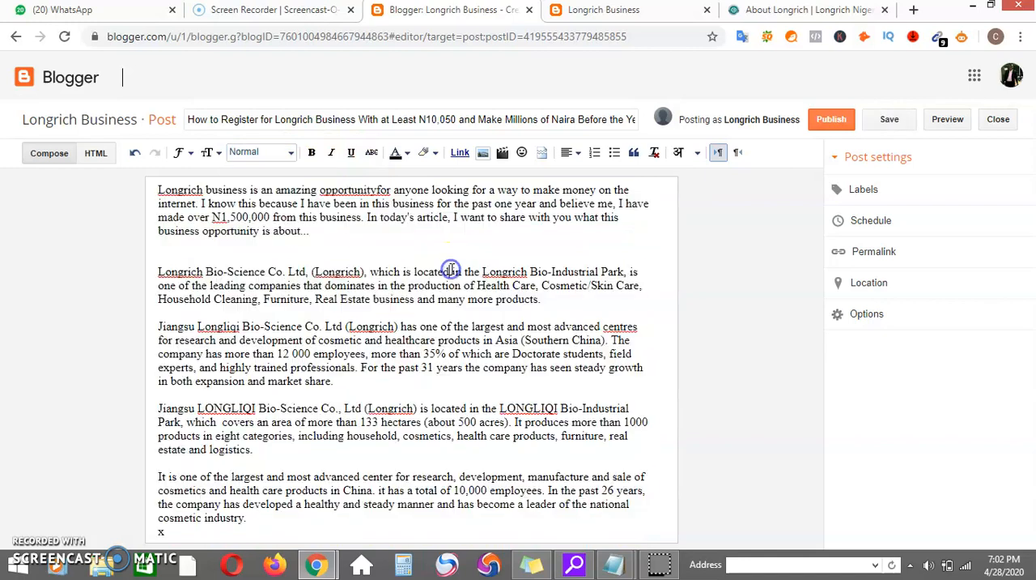
{"action": "left_click", "coordinate": [546, 299]}
{"action": "left_click", "coordinate": [562, 299]}
{"action": "left_click", "coordinate": [370, 257]}
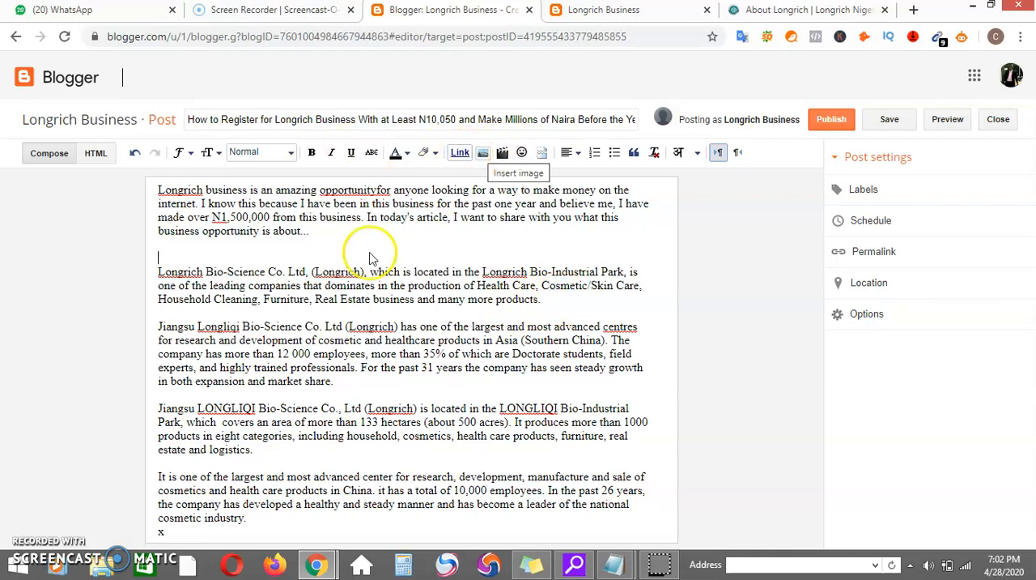
Make "Longrich Bio-Science Co. Ltd," bold at the start of the first company paragraph.
{"action": "left_click", "coordinate": [170, 273]}
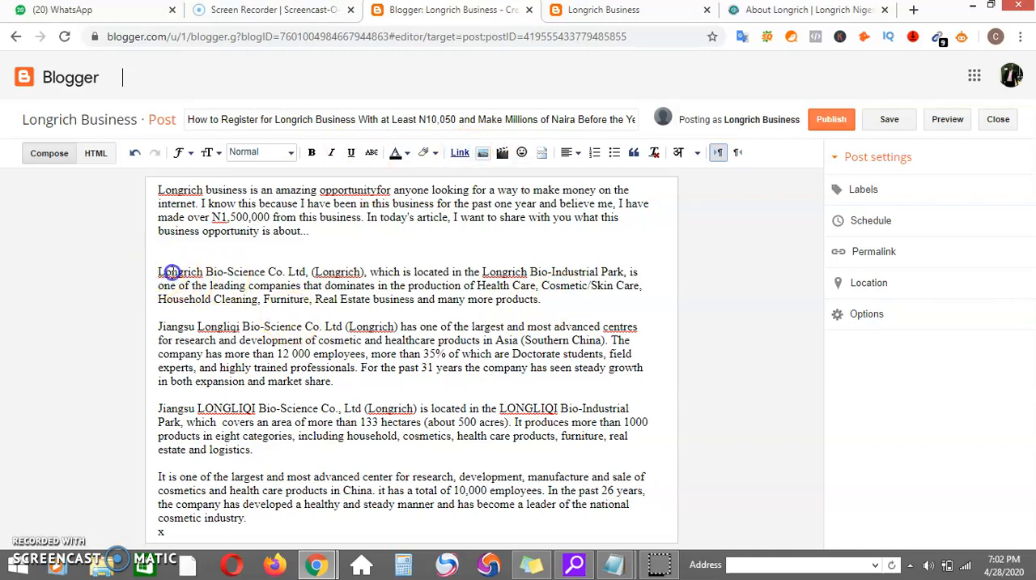
{"action": "left_click_drag", "start_coordinate": [310, 273], "coordinate": [160, 273]}
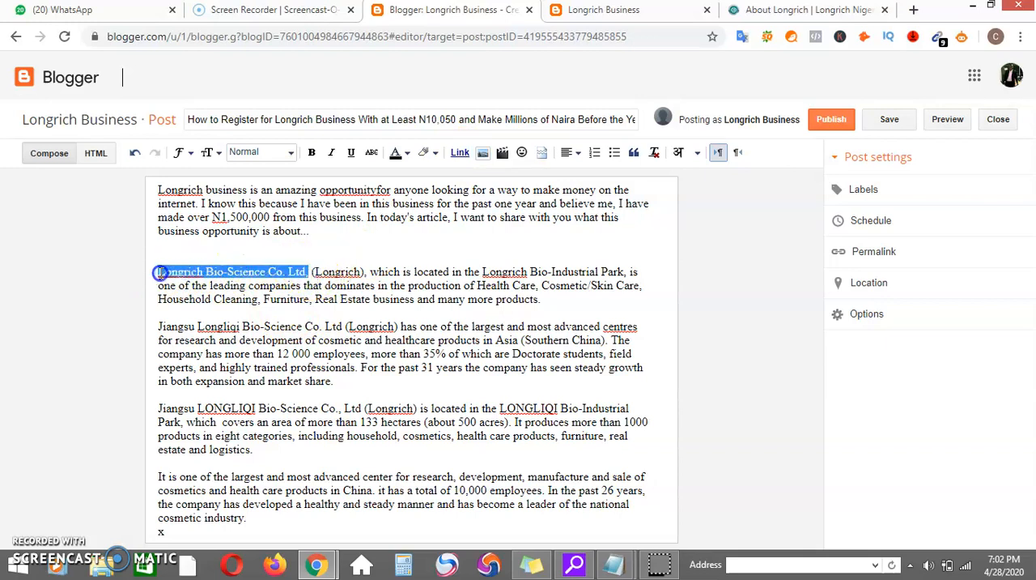
{"action": "left_click", "coordinate": [311, 152]}
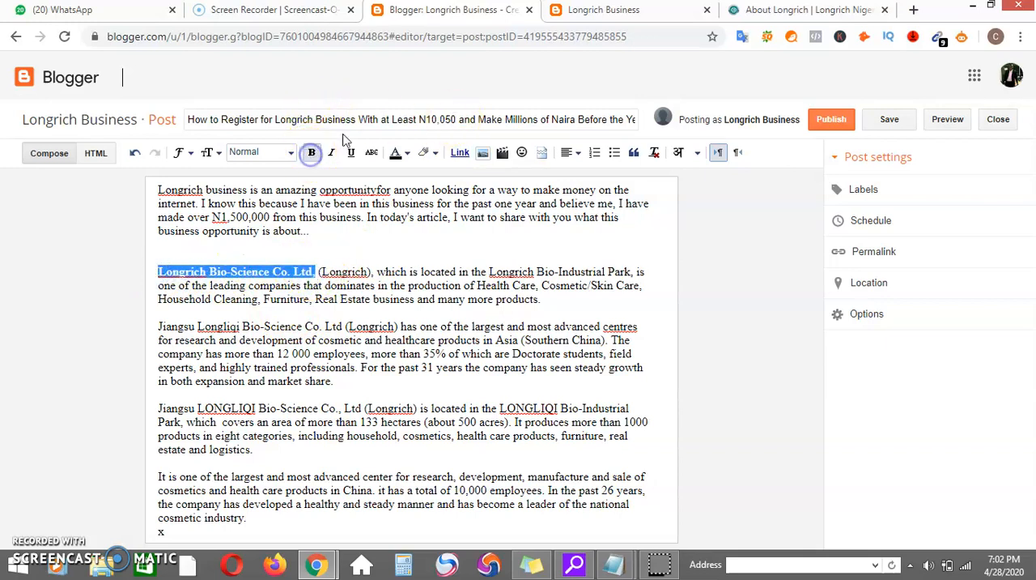
Start a link on the bold company name, and in WhatsApp Web search for the author's own Longrich group and open its chat.
{"action": "left_click", "coordinate": [459, 153]}
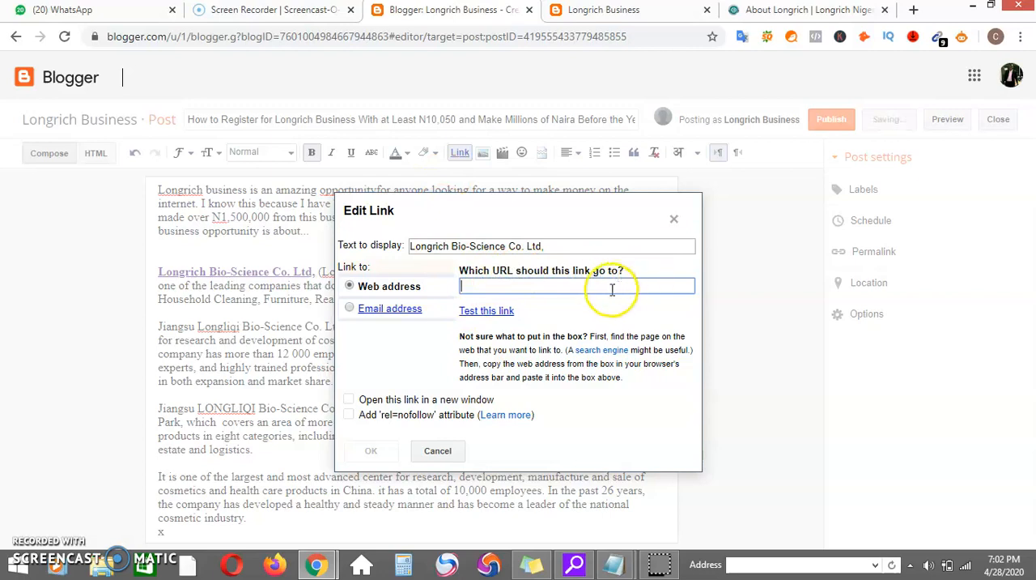
{"action": "left_click", "coordinate": [135, 10]}
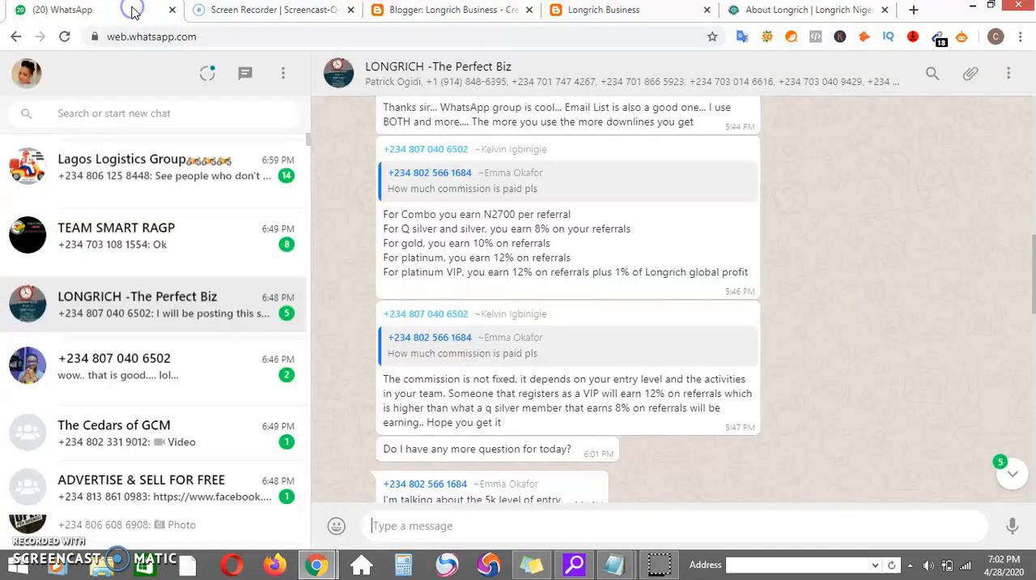
{"action": "left_click", "coordinate": [142, 115]}
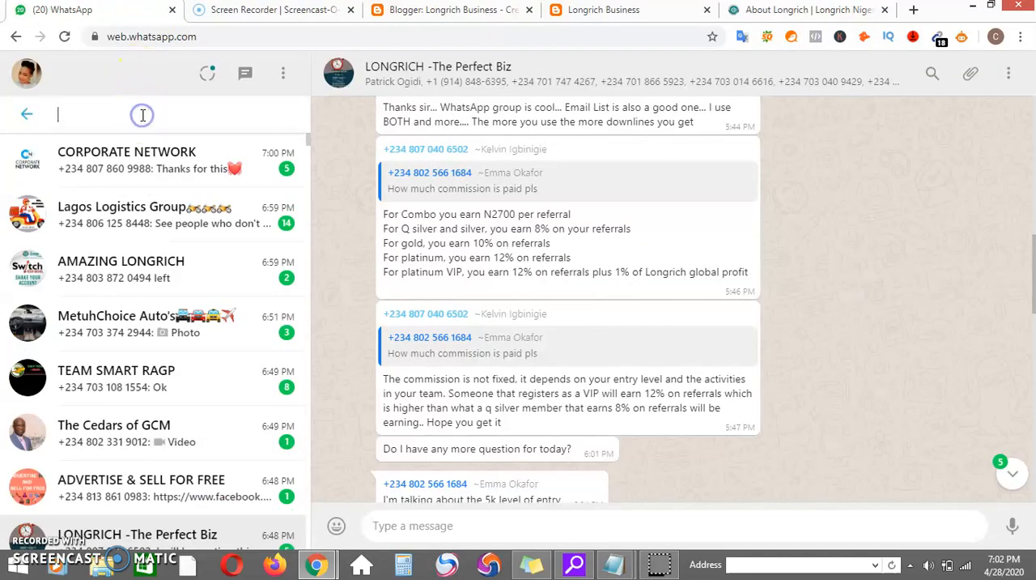
{"action": "type", "text": "victor"}
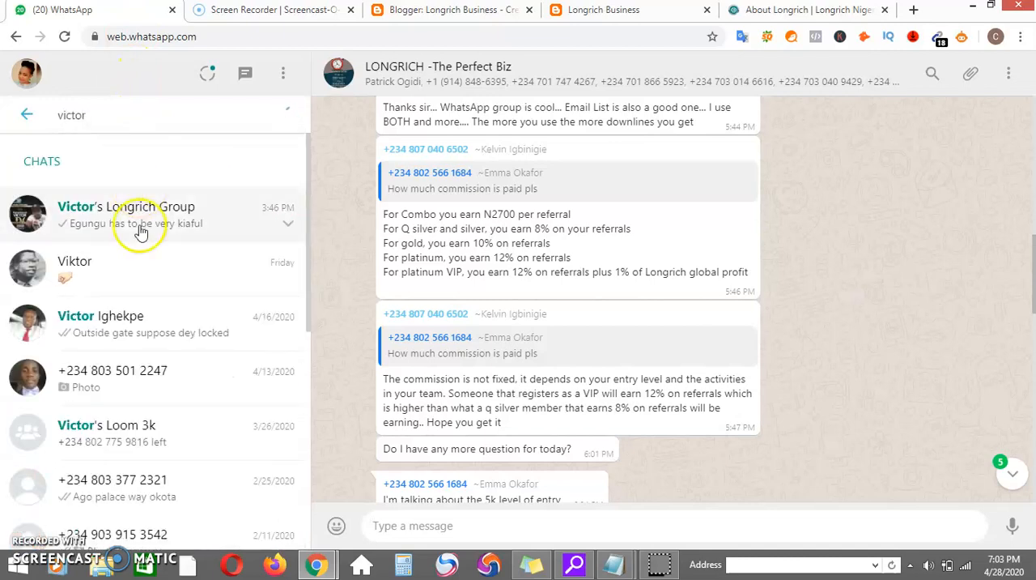
{"action": "left_click", "coordinate": [139, 231]}
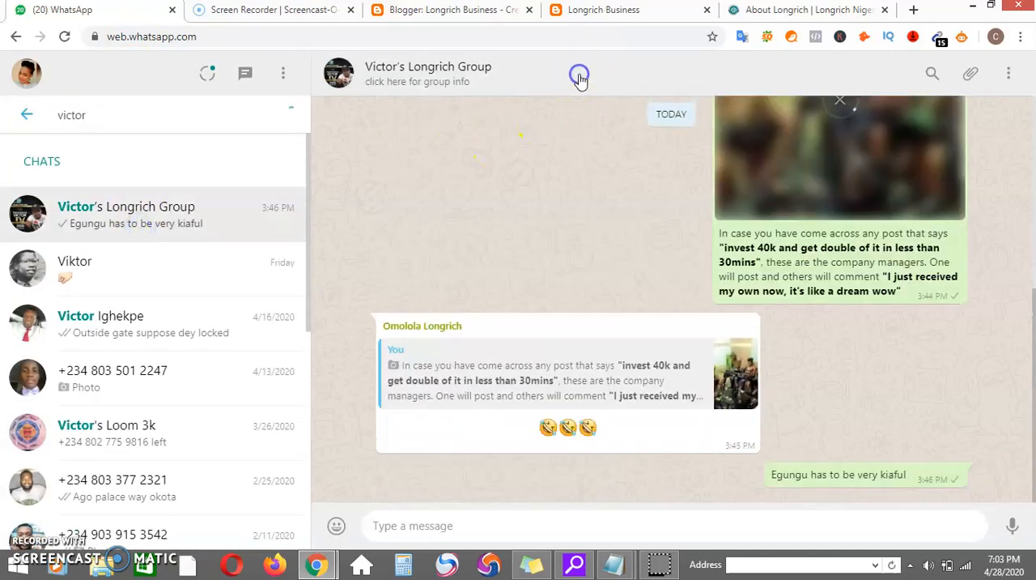
Copy the invite link of the open Longrich group from its group info.
{"action": "left_click", "coordinate": [580, 77]}
{"action": "left_click", "coordinate": [1033, 239]}
{"action": "left_click_drag", "start_coordinate": [1034, 239], "coordinate": [1034, 310]}
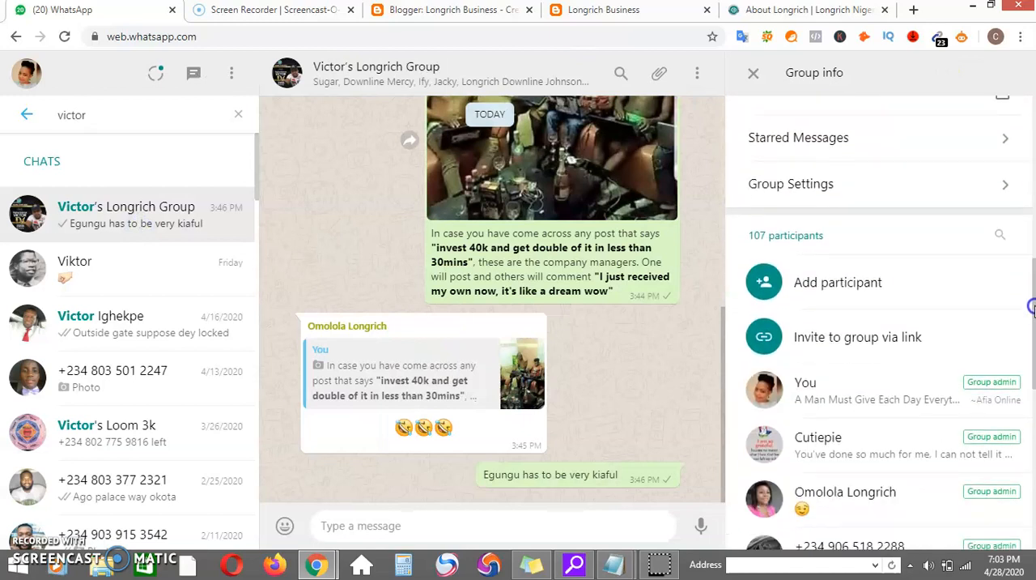
{"action": "left_click", "coordinate": [826, 348]}
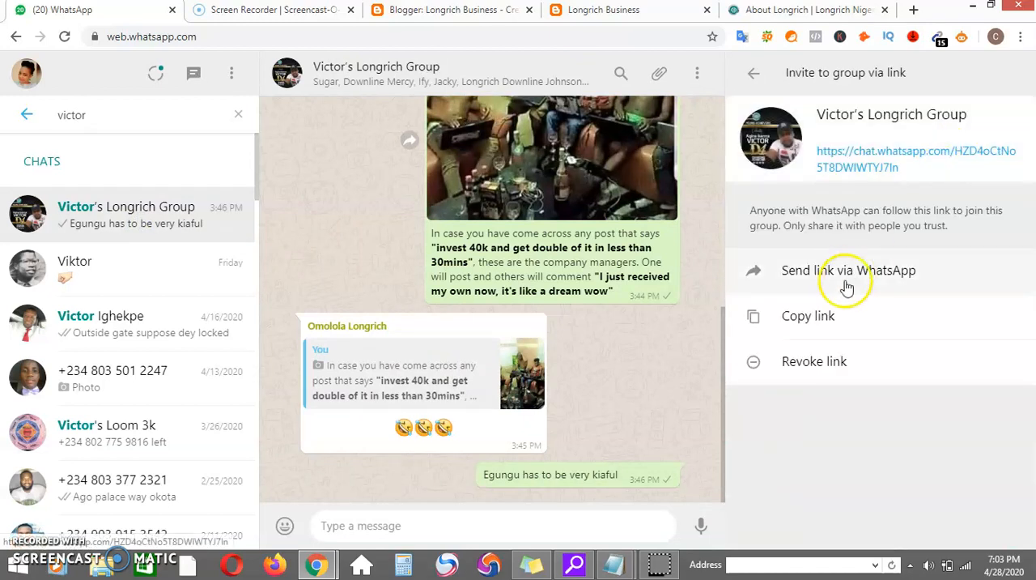
{"action": "left_click", "coordinate": [819, 316]}
Back in Blogger, link "Longrich Bio-Science Co. Ltd," to the copied WhatsApp group invite address.
{"action": "left_click", "coordinate": [474, 11]}
{"action": "left_click", "coordinate": [534, 285]}
{"action": "key", "text": "ctrl+v"}
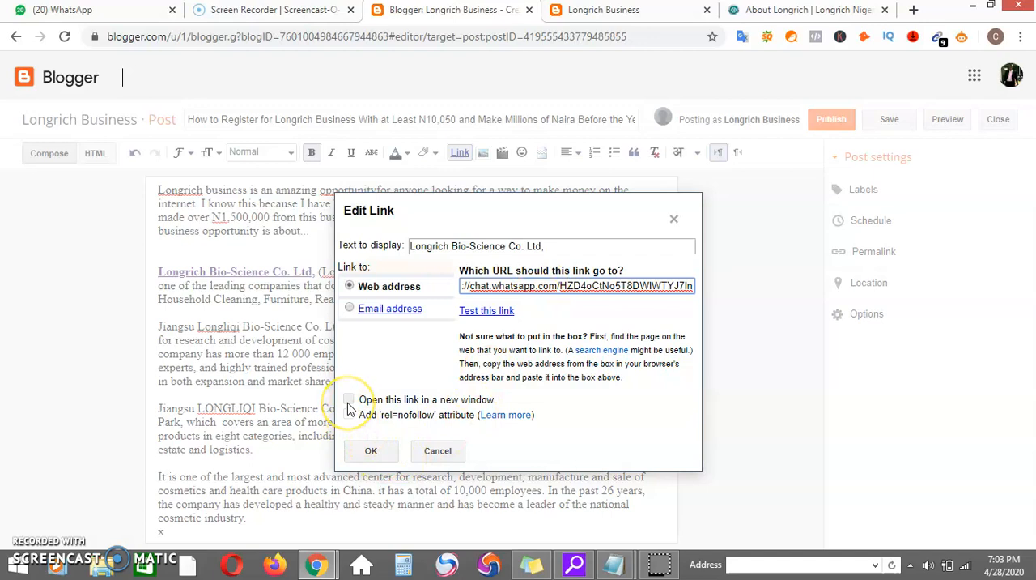
{"action": "left_click", "coordinate": [371, 450]}
{"action": "left_click", "coordinate": [437, 428]}
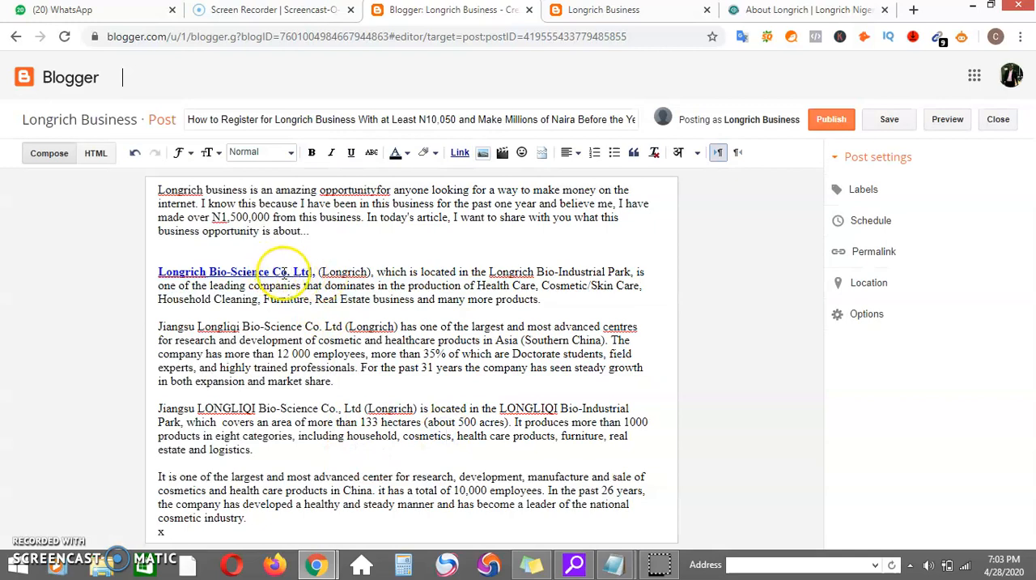
{"action": "left_click", "coordinate": [554, 310]}
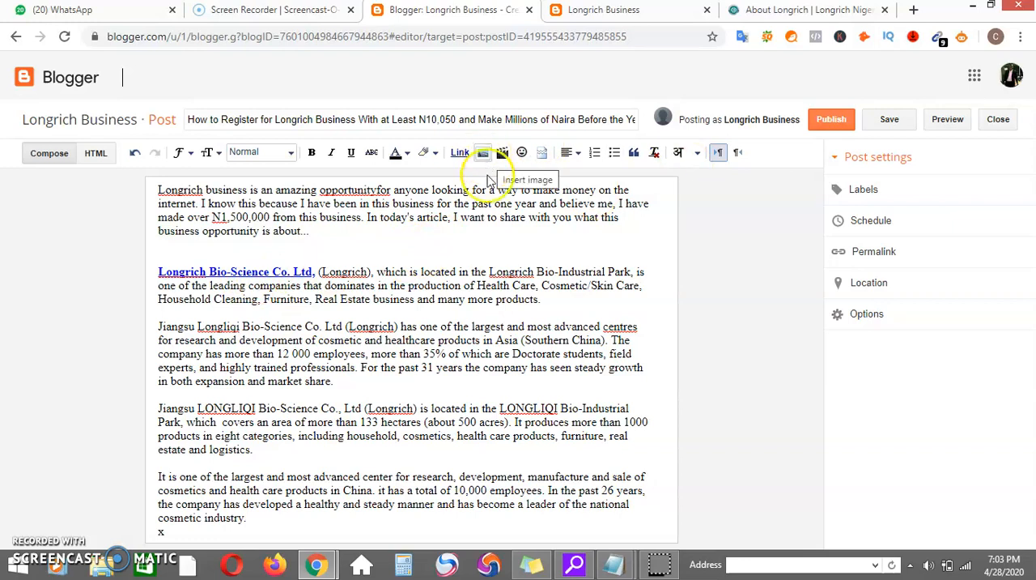
Add two empty lines after the introductory paragraph that ends with "what this business opportunity is about...".
{"action": "left_click", "coordinate": [438, 234]}
{"action": "key", "text": "Return"}
{"action": "key", "text": "Return"}
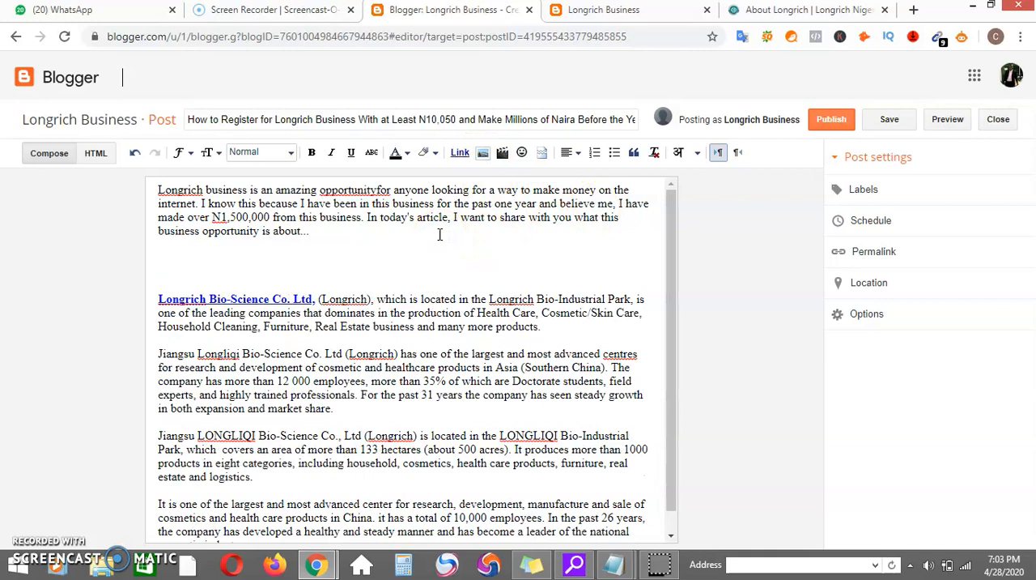
Try to upload the "TRAINING" picture from the Desktop and add it to the post below the introduction.
{"action": "left_click", "coordinate": [484, 153]}
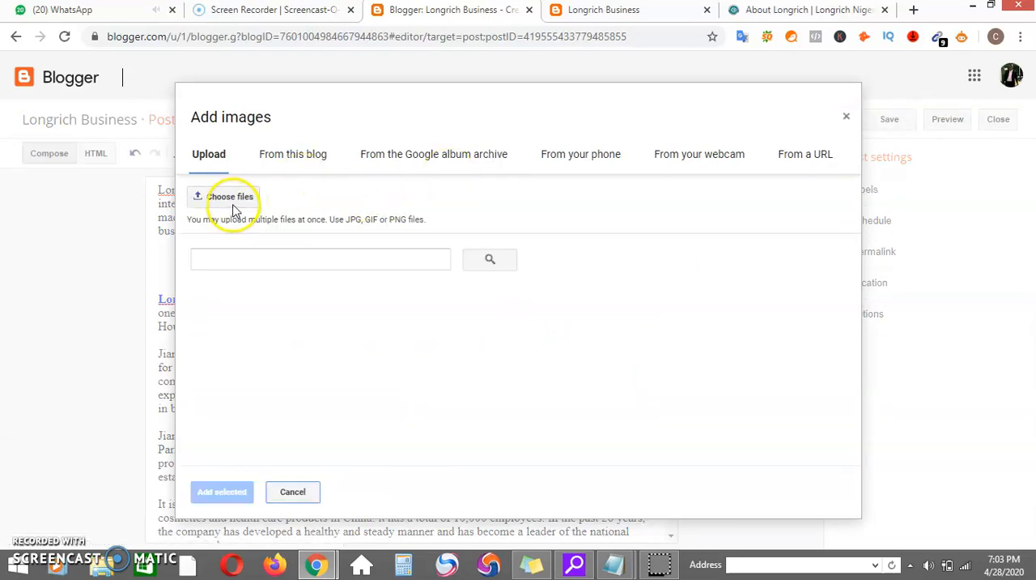
{"action": "left_click", "coordinate": [234, 209]}
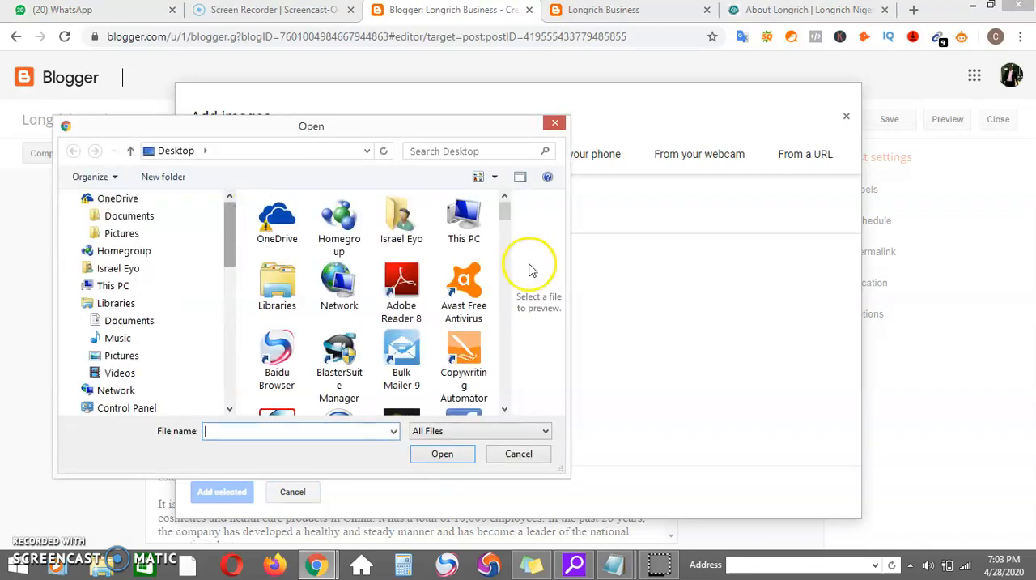
{"action": "left_click_drag", "start_coordinate": [502, 213], "coordinate": [495, 387]}
{"action": "left_click", "coordinate": [468, 316]}
{"action": "left_click", "coordinate": [442, 454]}
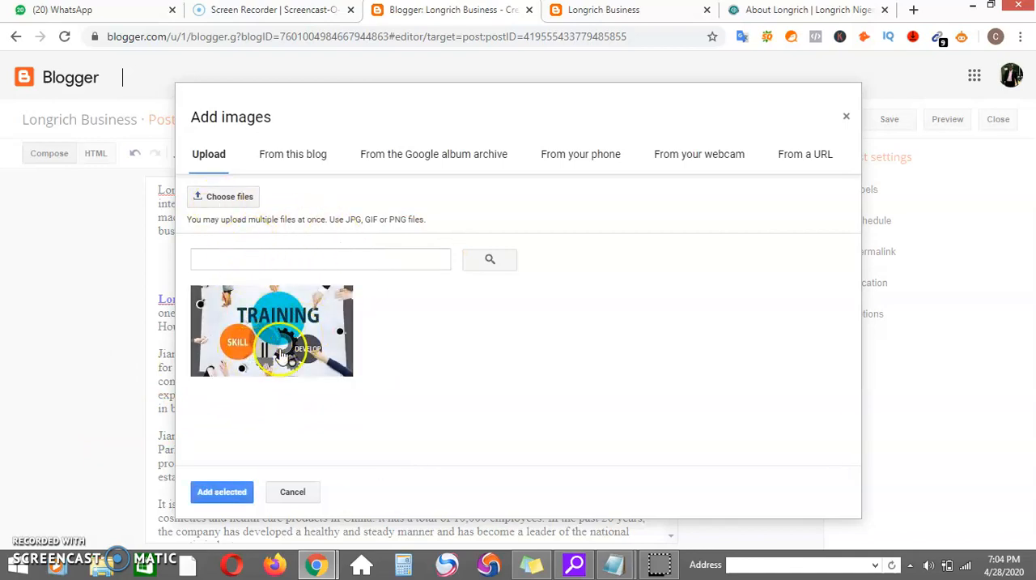
{"action": "left_click", "coordinate": [235, 485]}
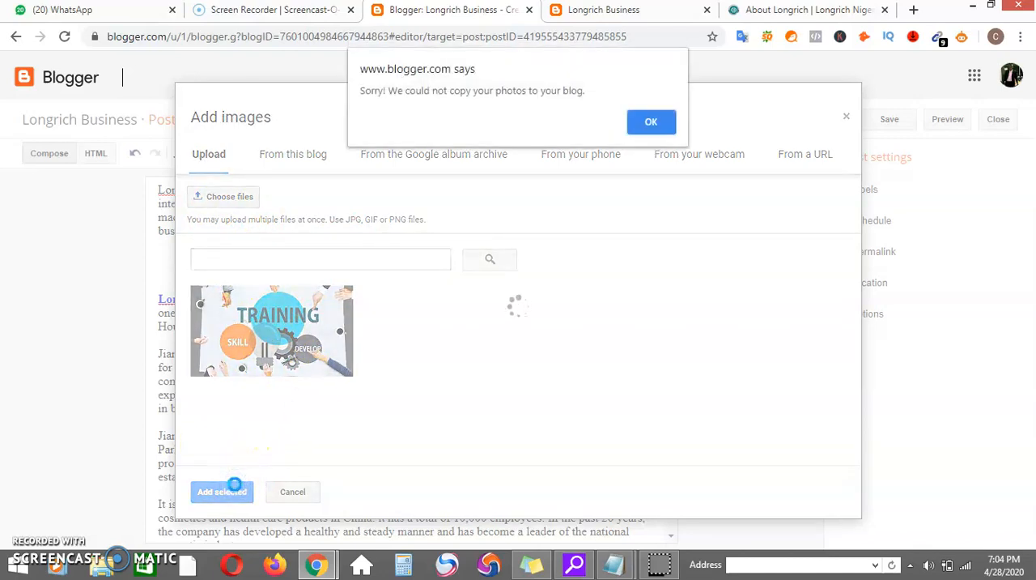
{"action": "left_click", "coordinate": [652, 123]}
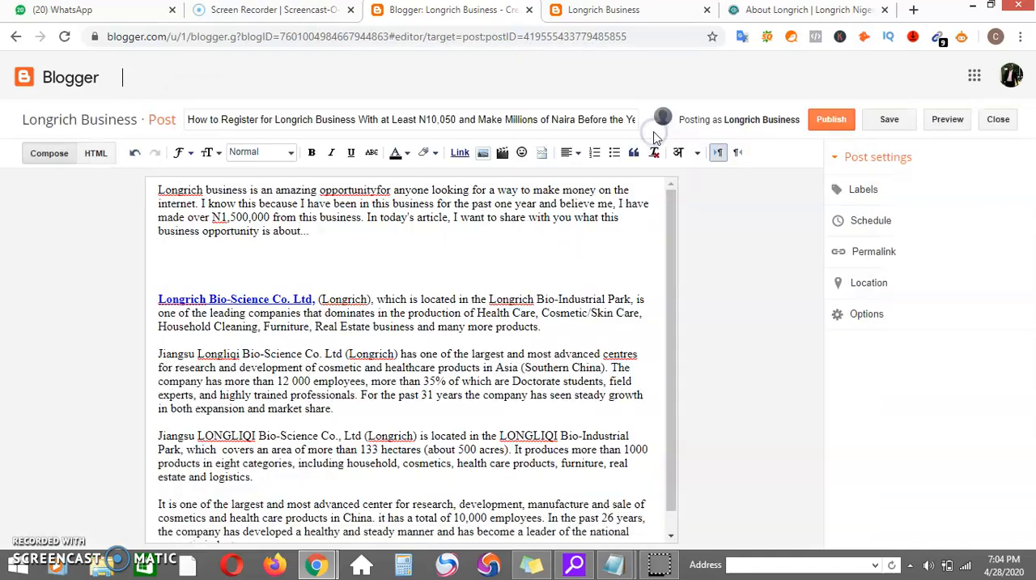
Try again to add the already uploaded "TRAINING" picture to the post.
{"action": "left_click", "coordinate": [484, 154]}
{"action": "left_click", "coordinate": [215, 348]}
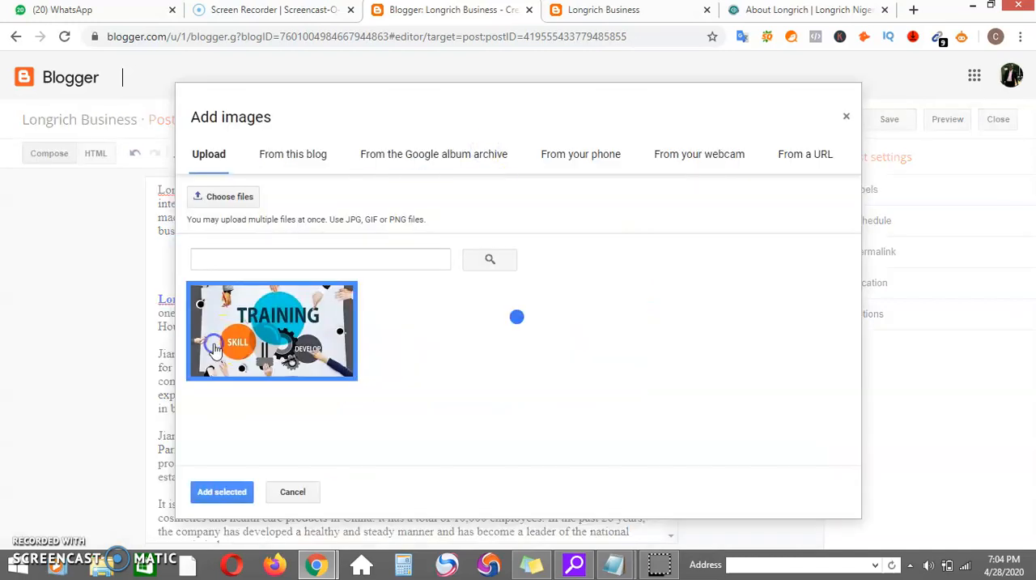
{"action": "left_click", "coordinate": [227, 494]}
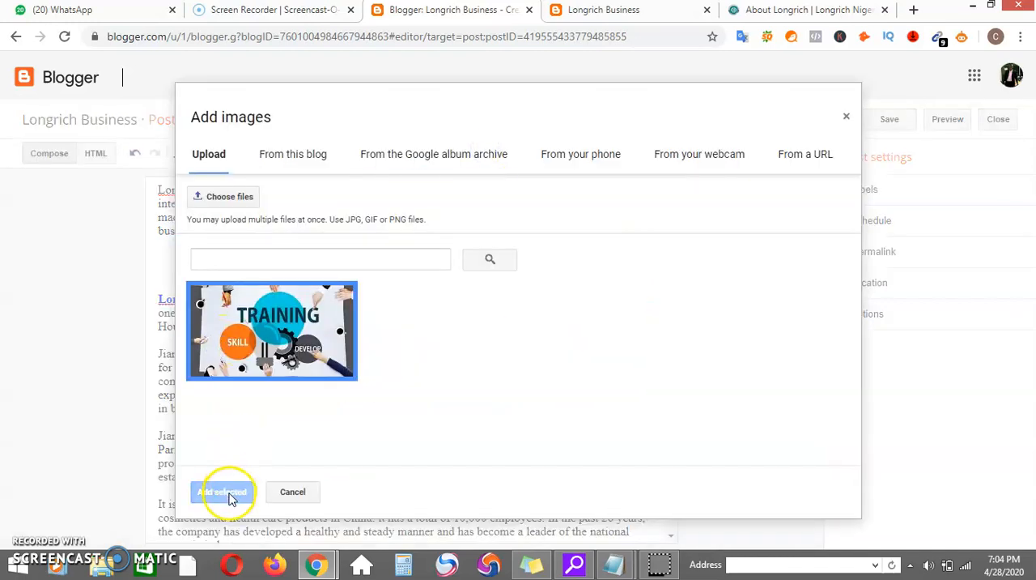
{"action": "left_click", "coordinate": [314, 316]}
{"action": "left_click", "coordinate": [315, 318]}
{"action": "left_click", "coordinate": [551, 380]}
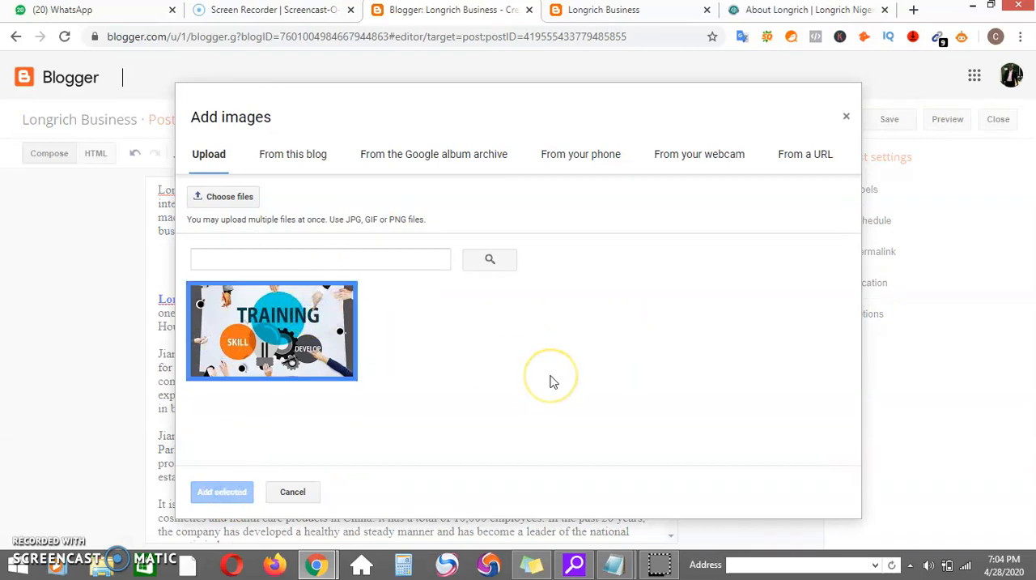
Try to upload the "DIGITAL MARKETING" picture from the Desktop and add it to the post instead.
{"action": "left_click", "coordinate": [254, 193]}
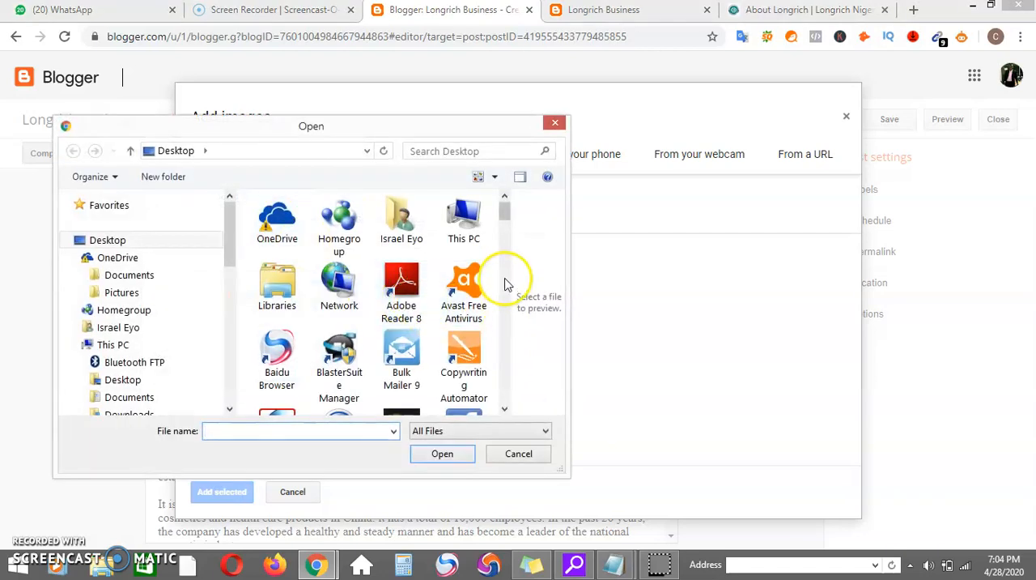
{"action": "left_click_drag", "start_coordinate": [506, 212], "coordinate": [508, 394]}
{"action": "left_click", "coordinate": [256, 306]}
{"action": "left_click", "coordinate": [443, 453]}
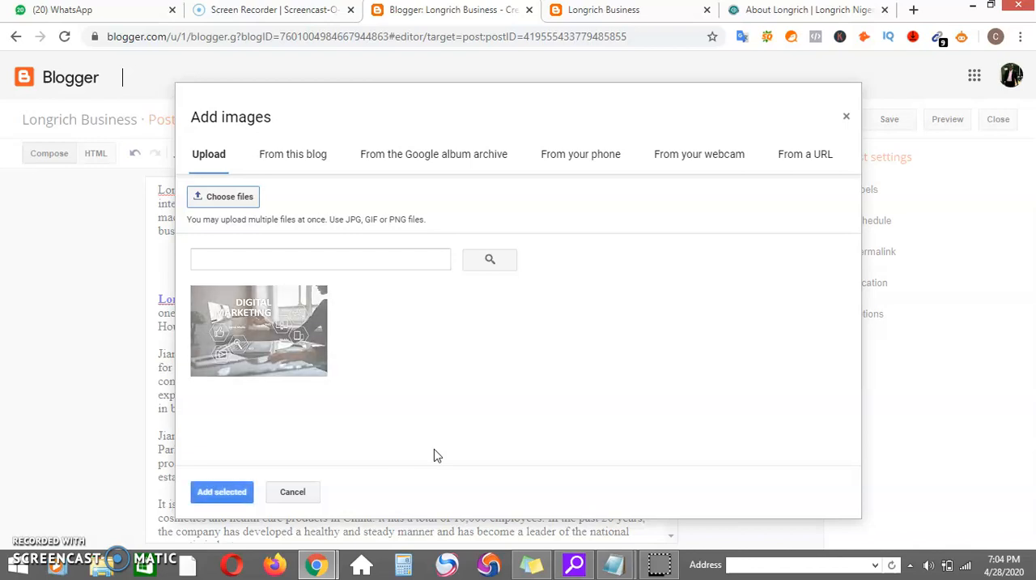
{"action": "left_click", "coordinate": [243, 493]}
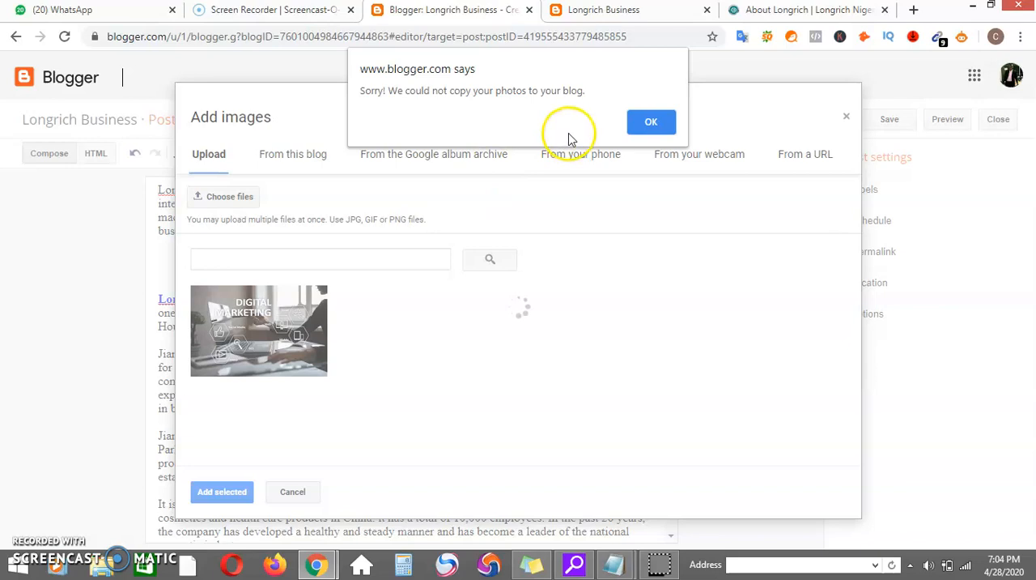
{"action": "left_click", "coordinate": [653, 122]}
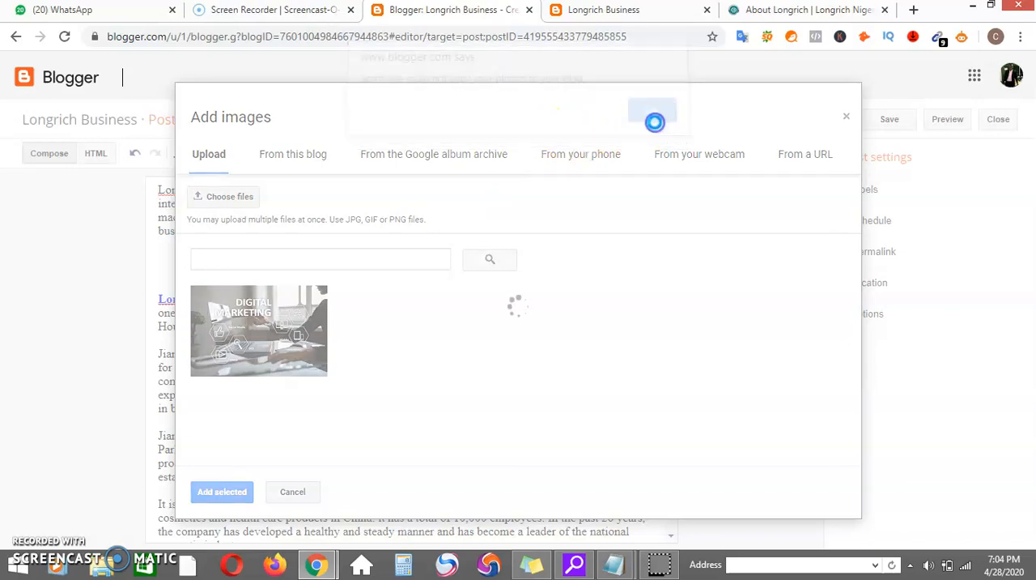
Start adding a video from YouTube at the empty line below the introductory paragraph.
{"action": "left_click", "coordinate": [356, 263]}
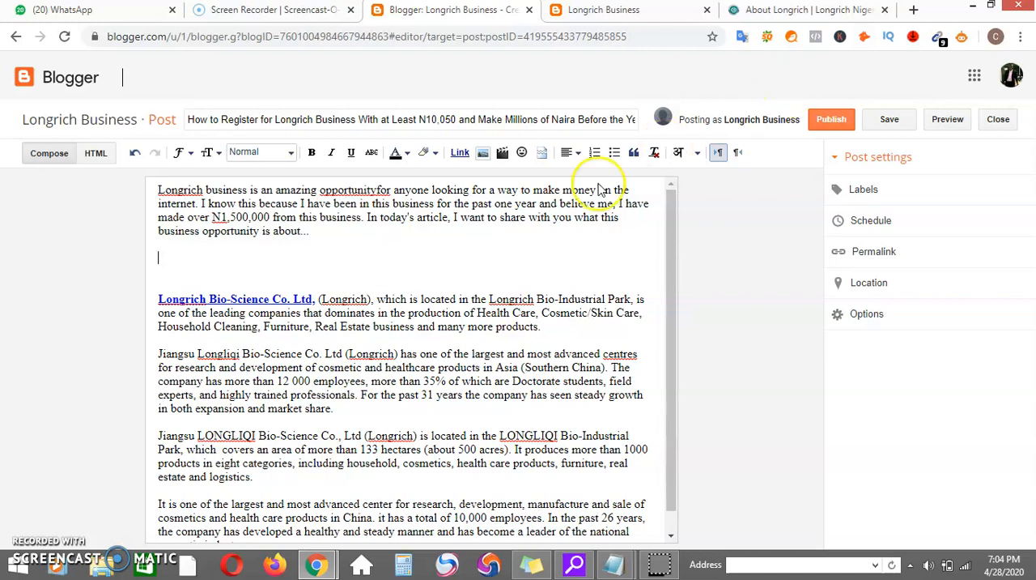
{"action": "left_click", "coordinate": [503, 155]}
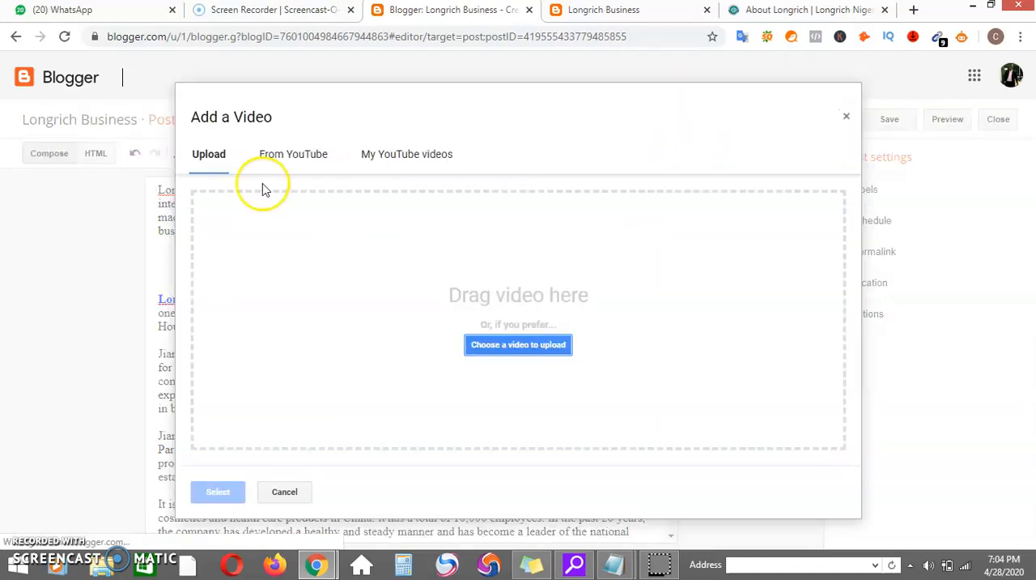
{"action": "left_click", "coordinate": [274, 160]}
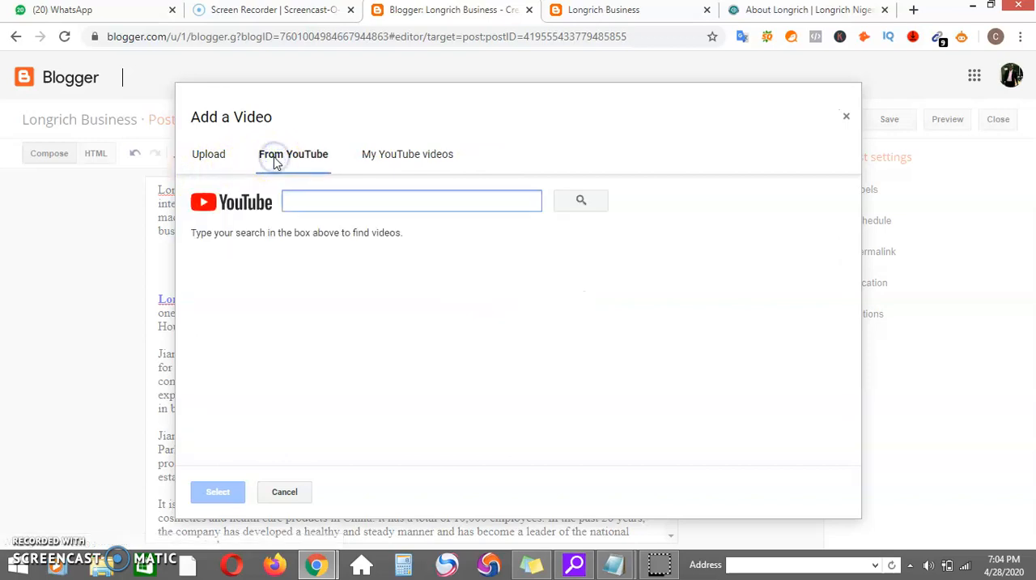
Open youtube.com in a new browser tab and copy the address of the "Korede Bello - Mungo Park Official Music Video".
{"action": "left_click", "coordinate": [915, 11]}
{"action": "type", "text": "youtube.com"}
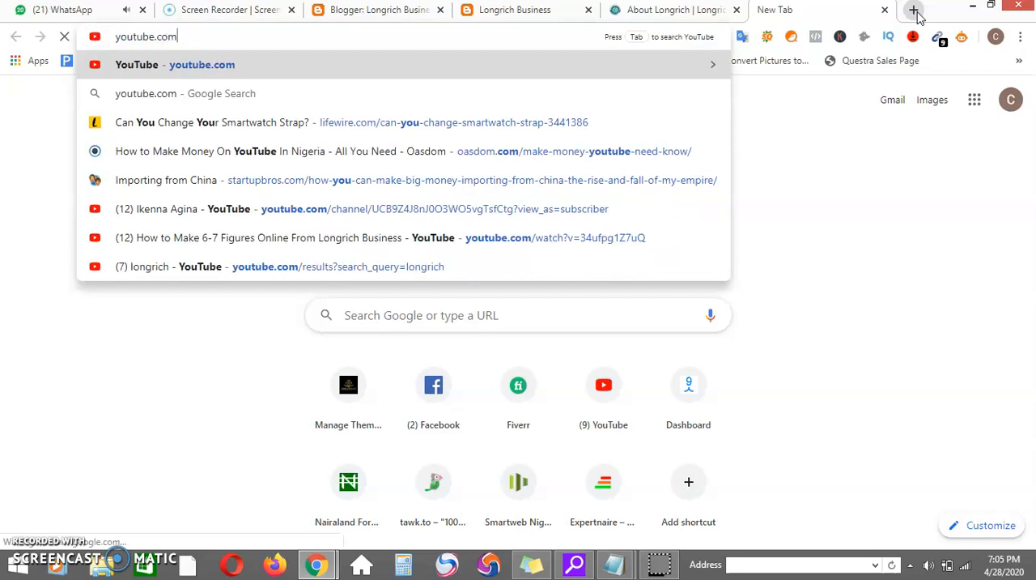
{"action": "key", "text": "Return"}
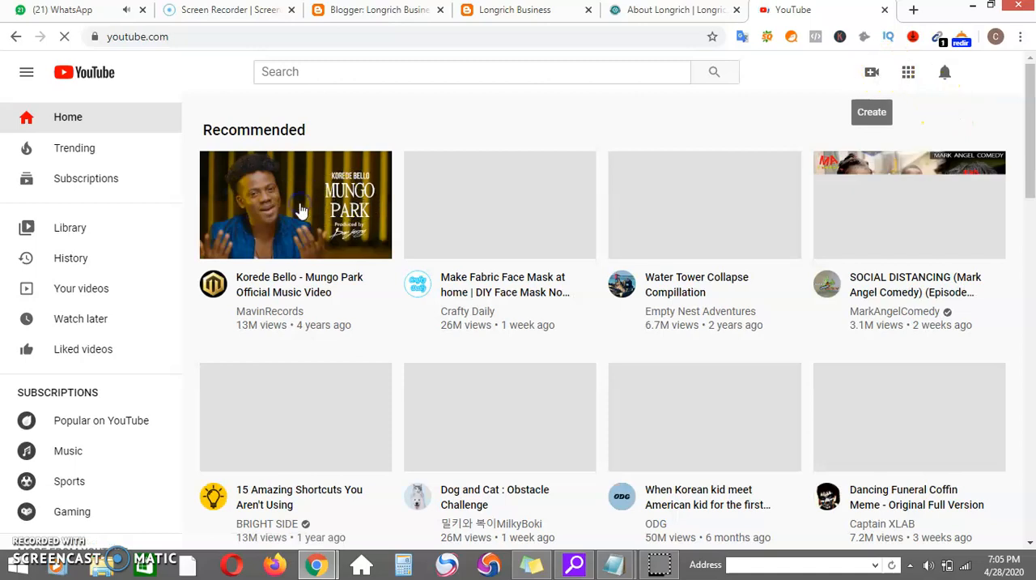
{"action": "left_click", "coordinate": [300, 209]}
{"action": "left_click", "coordinate": [353, 36]}
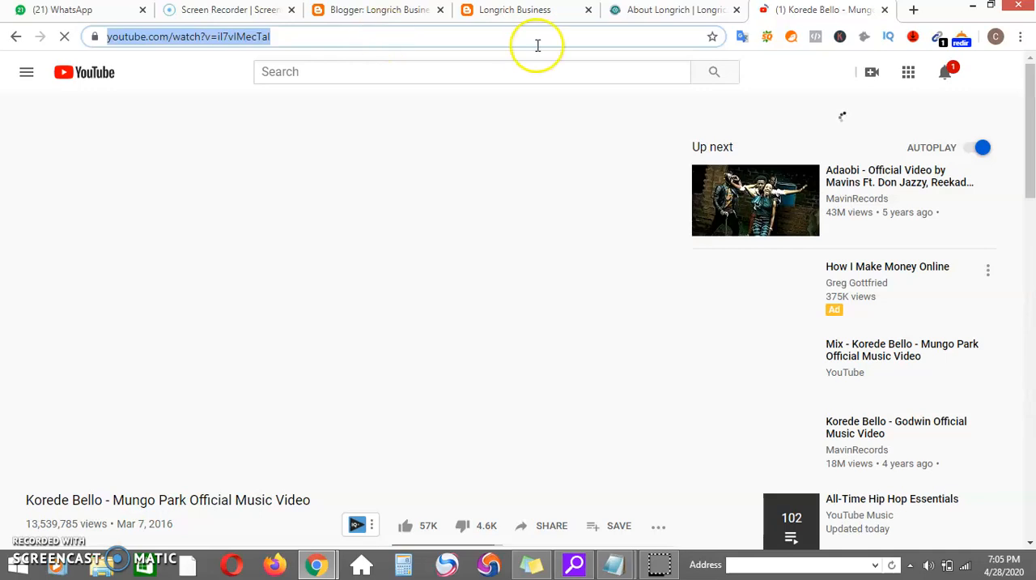
Back in Blogger, find the video by its copied YouTube address, insert it below the introduction and publish the post.
{"action": "left_click", "coordinate": [381, 9]}
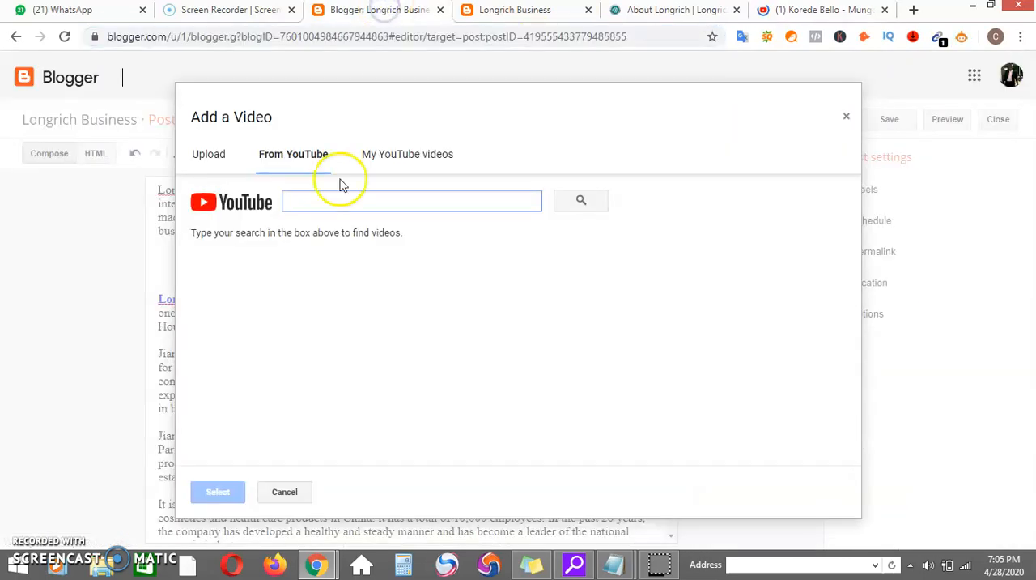
{"action": "type", "text": "https://www.youtube.com/watch?v=il7vIMecTaI"}
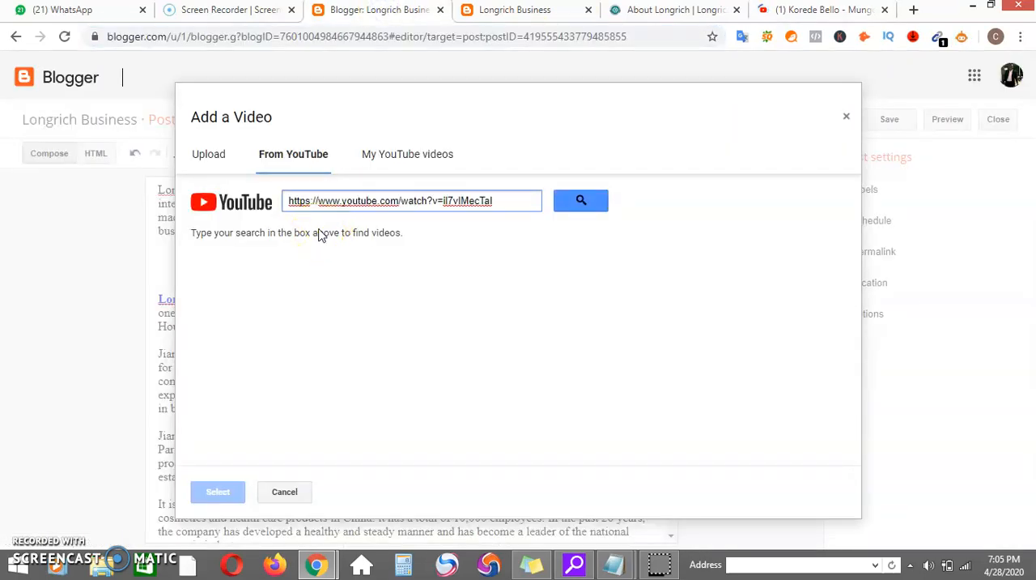
{"action": "left_click", "coordinate": [603, 204]}
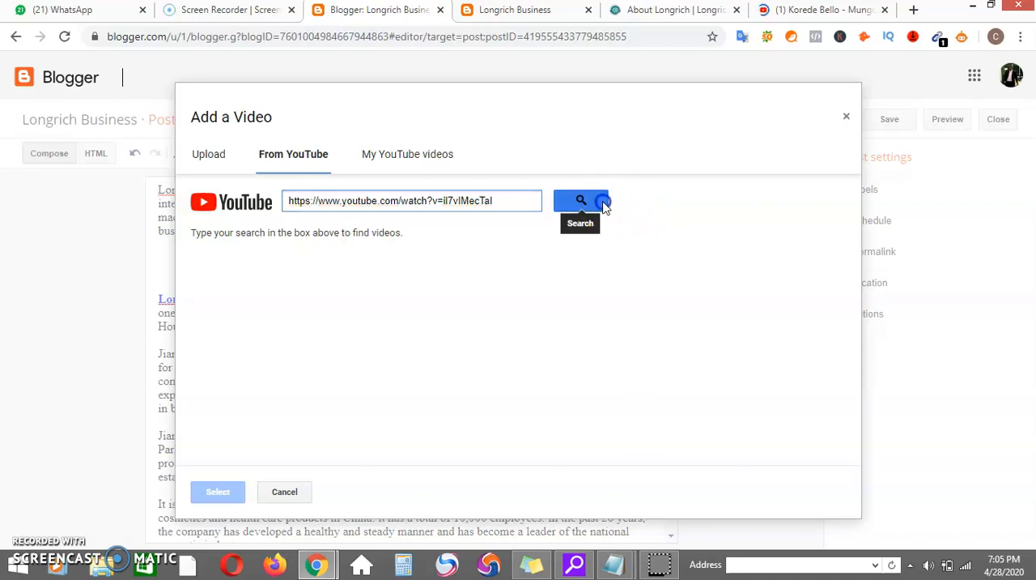
{"action": "left_click", "coordinate": [297, 241]}
{"action": "left_click", "coordinate": [222, 490]}
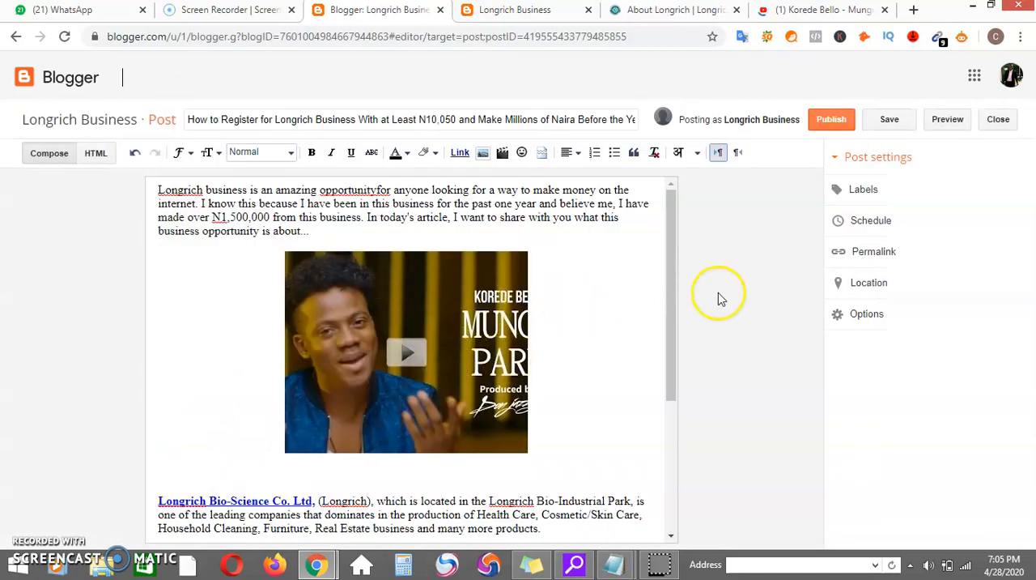
{"action": "left_click", "coordinate": [834, 122]}
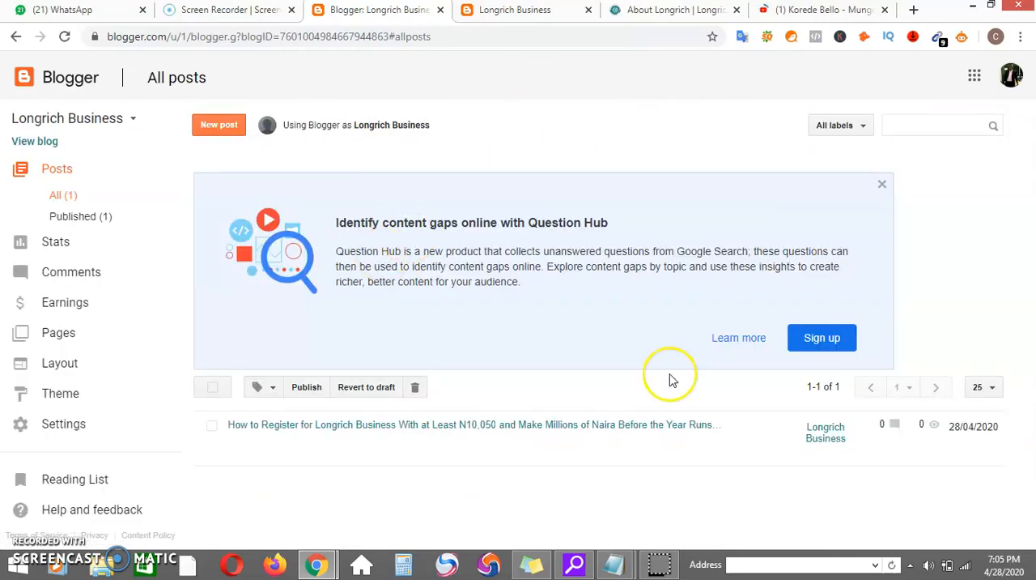
Reopen the published post for editing, add the labels "longrich business, longrich biosciences, longrich" and update the post.
{"action": "left_click", "coordinate": [237, 455]}
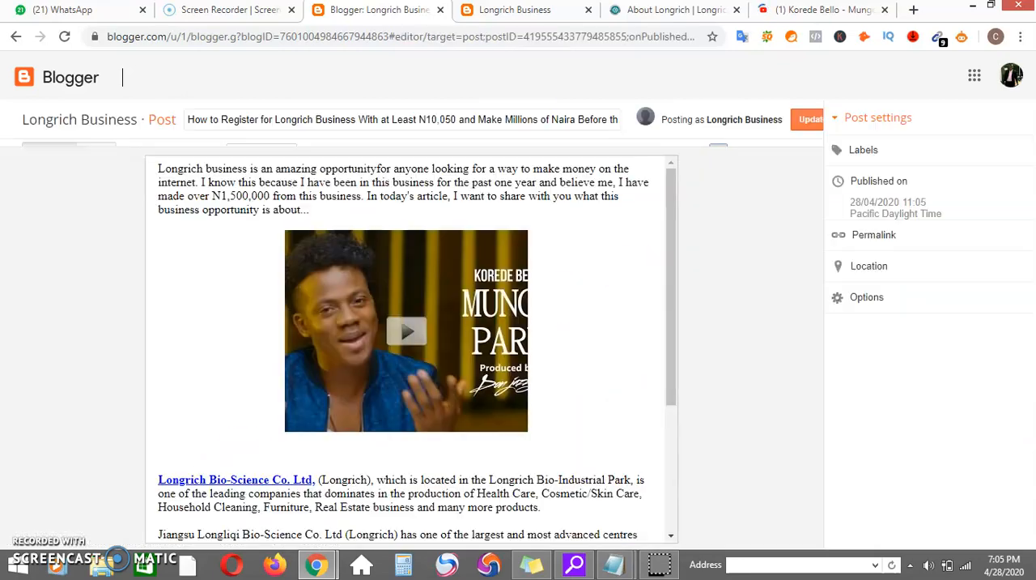
{"action": "left_click_drag", "start_coordinate": [673, 259], "coordinate": [666, 206]}
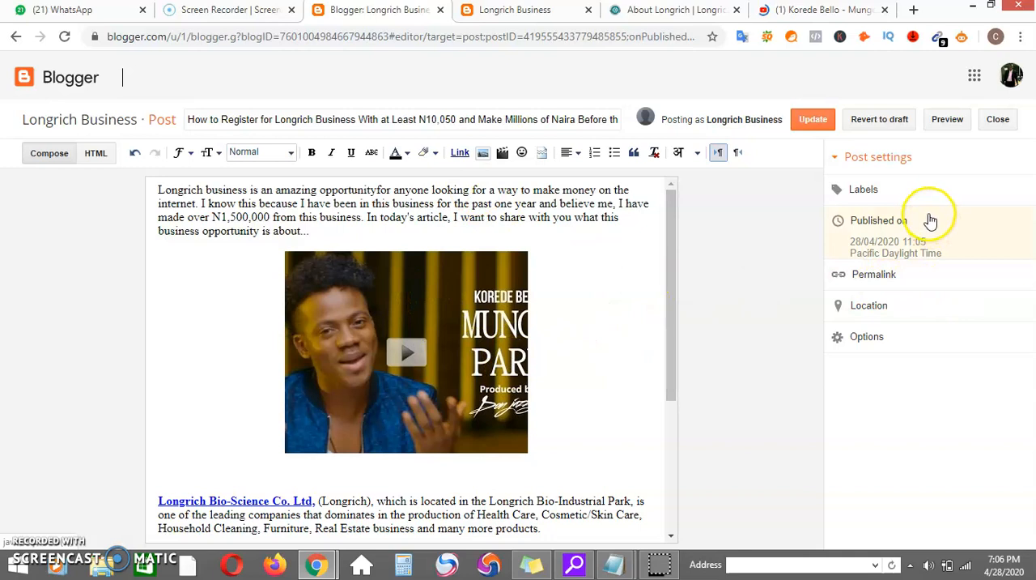
{"action": "left_click", "coordinate": [906, 193]}
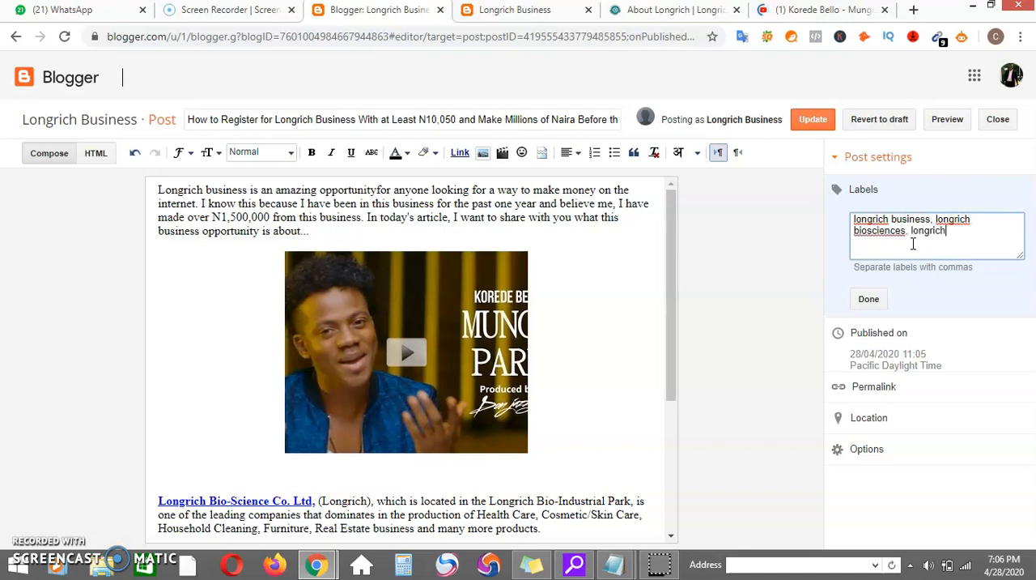
{"action": "left_click", "coordinate": [885, 298]}
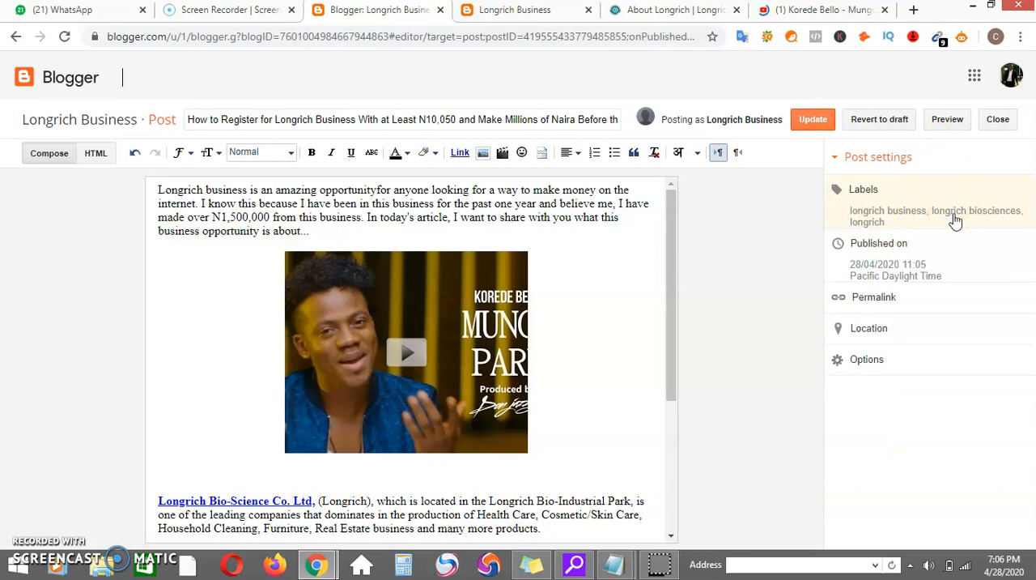
{"action": "left_click", "coordinate": [826, 128]}
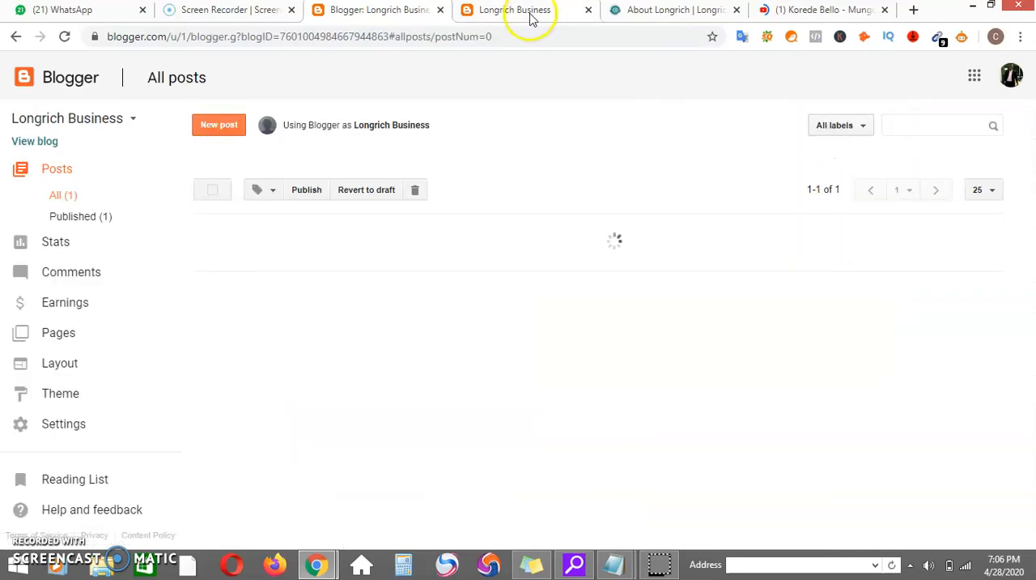
Switch to the live Longrich Business blog, reload it and look through the published post.
{"action": "left_click", "coordinate": [531, 18]}
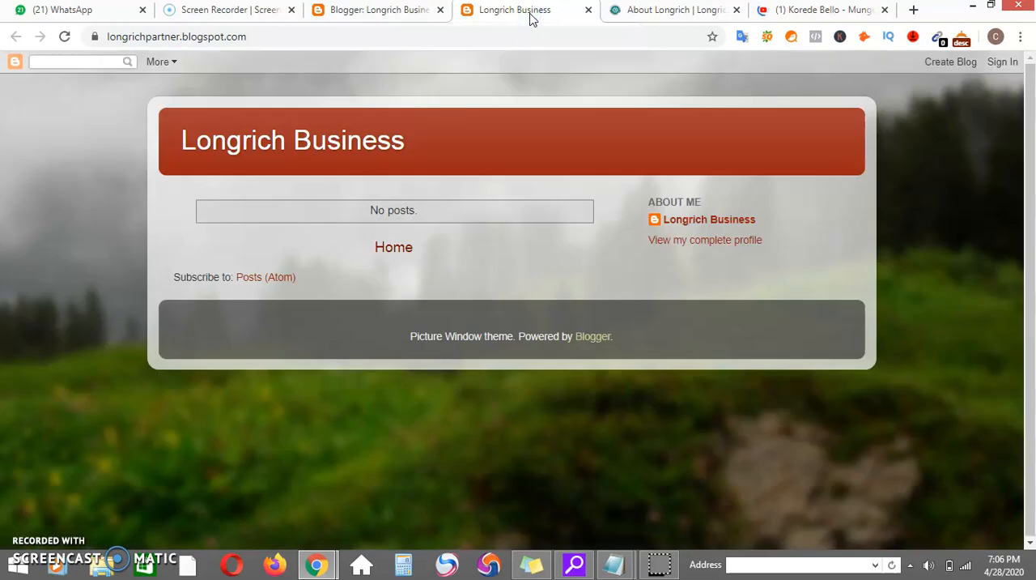
{"action": "right_click", "coordinate": [531, 18]}
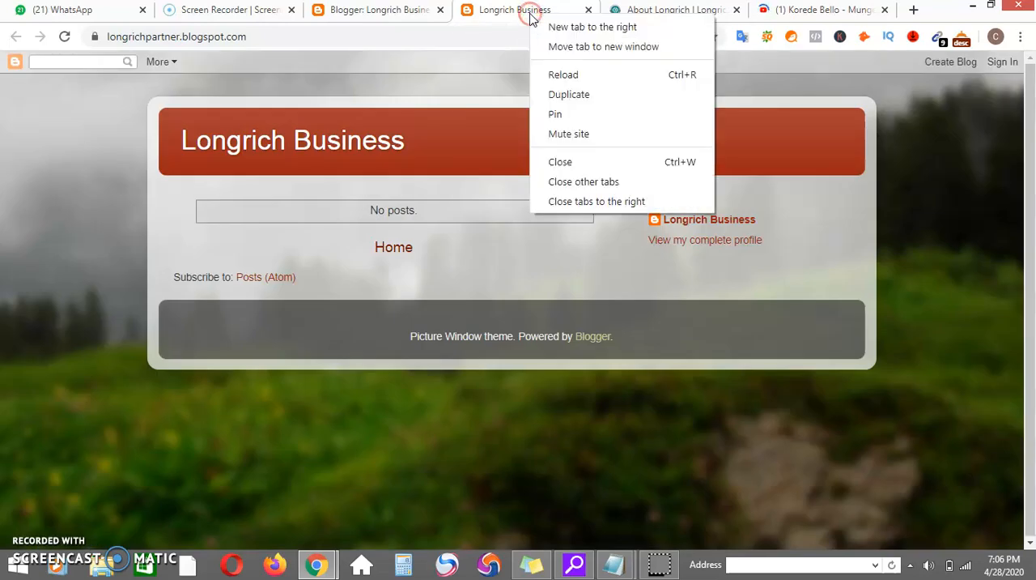
{"action": "left_click", "coordinate": [551, 72]}
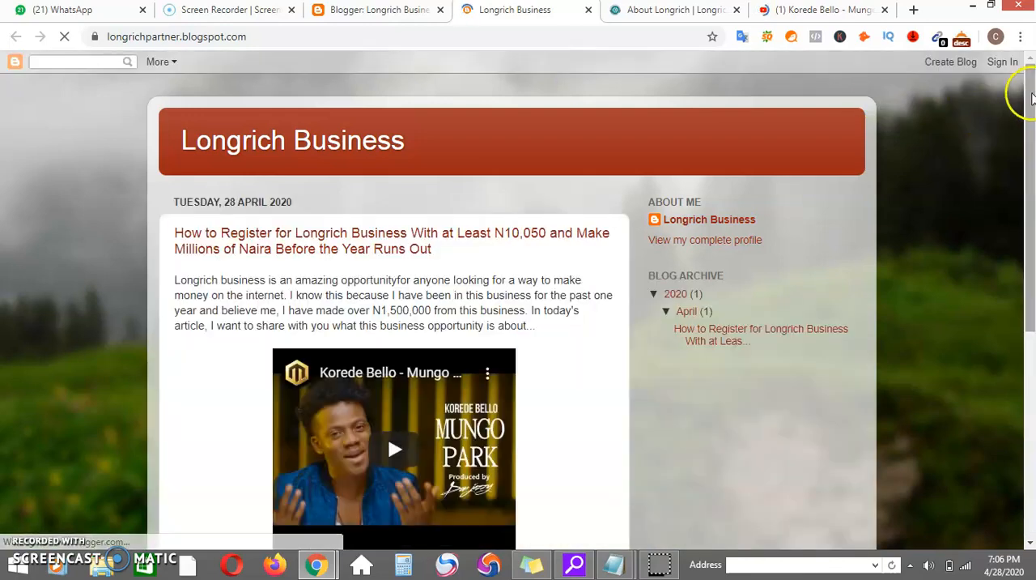
{"action": "left_click_drag", "start_coordinate": [1026, 94], "coordinate": [1012, 149]}
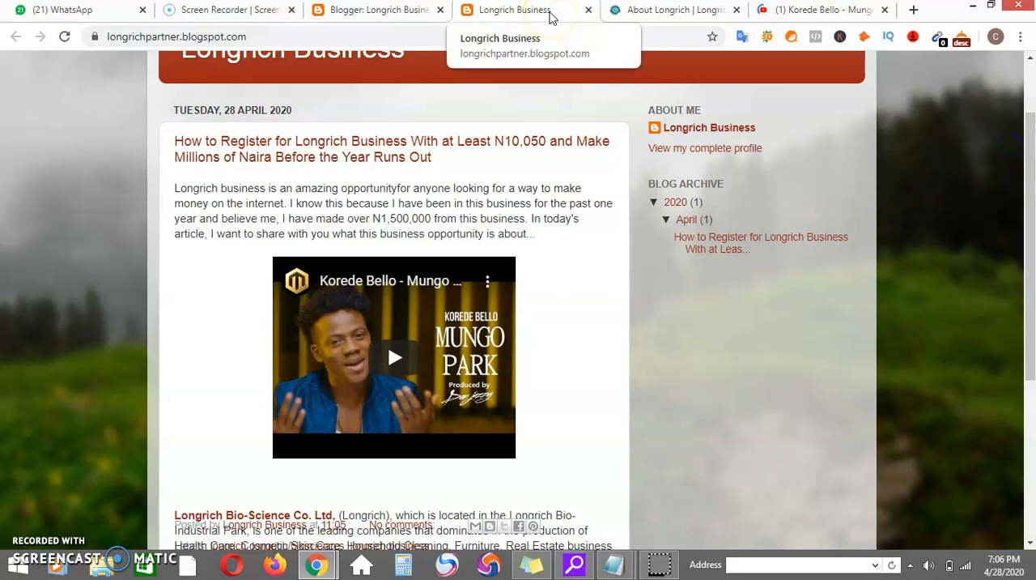
Refresh the live blog once more and play the video embedded in the post.
{"action": "right_click", "coordinate": [550, 14]}
{"action": "left_click", "coordinate": [576, 72]}
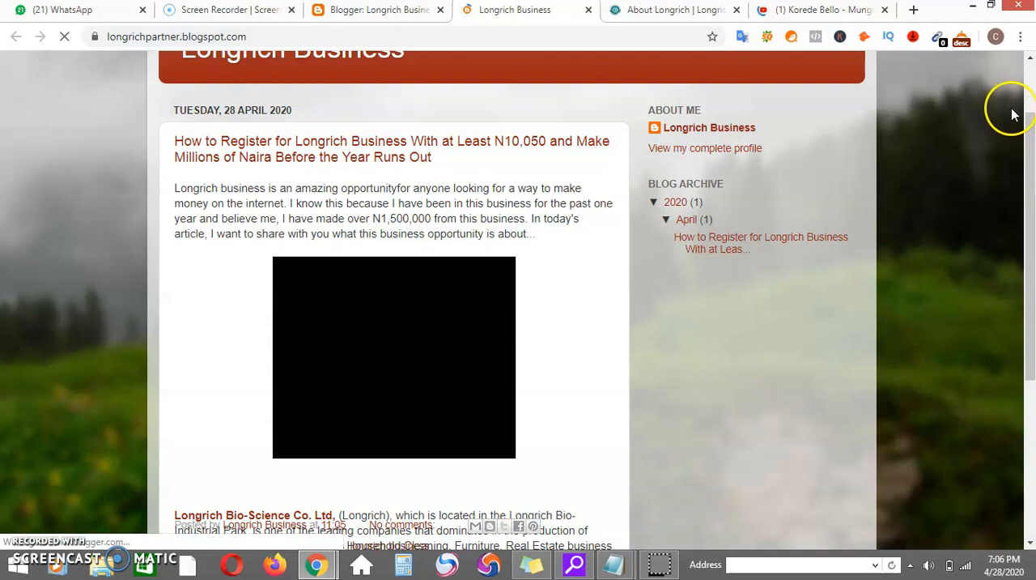
{"action": "left_click_drag", "start_coordinate": [1033, 136], "coordinate": [1032, 146]}
{"action": "left_click", "coordinate": [388, 317]}
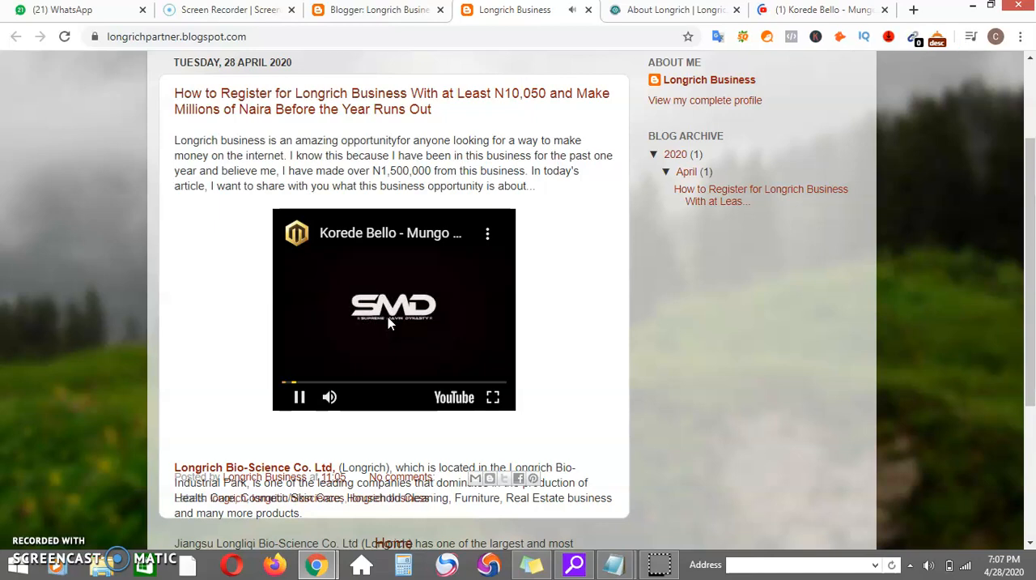
Pause the embedded video and review the live post from the blog header down to the end of the page.
{"action": "left_click", "coordinate": [299, 397]}
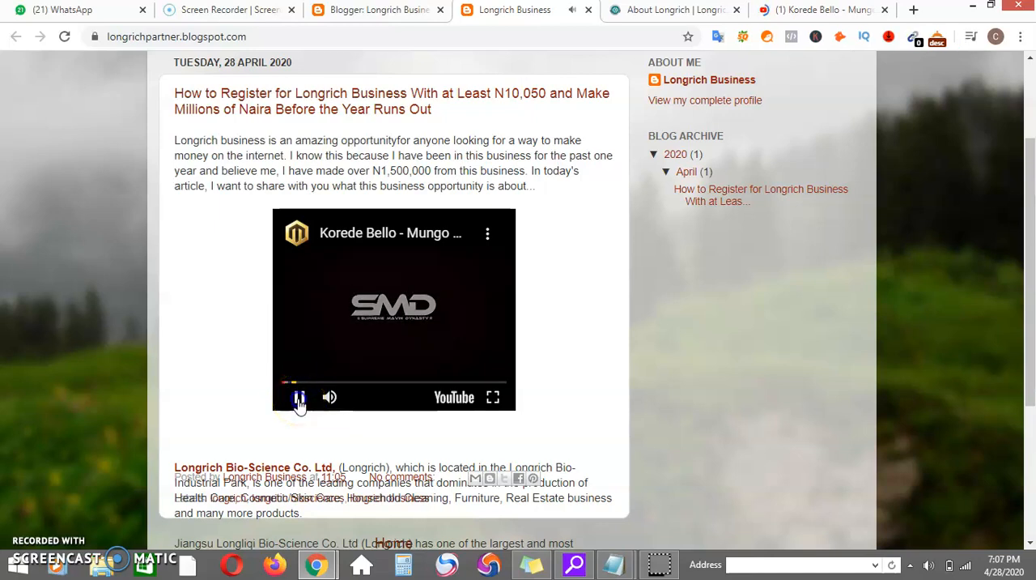
{"action": "left_click_drag", "start_coordinate": [1018, 219], "coordinate": [1024, 126]}
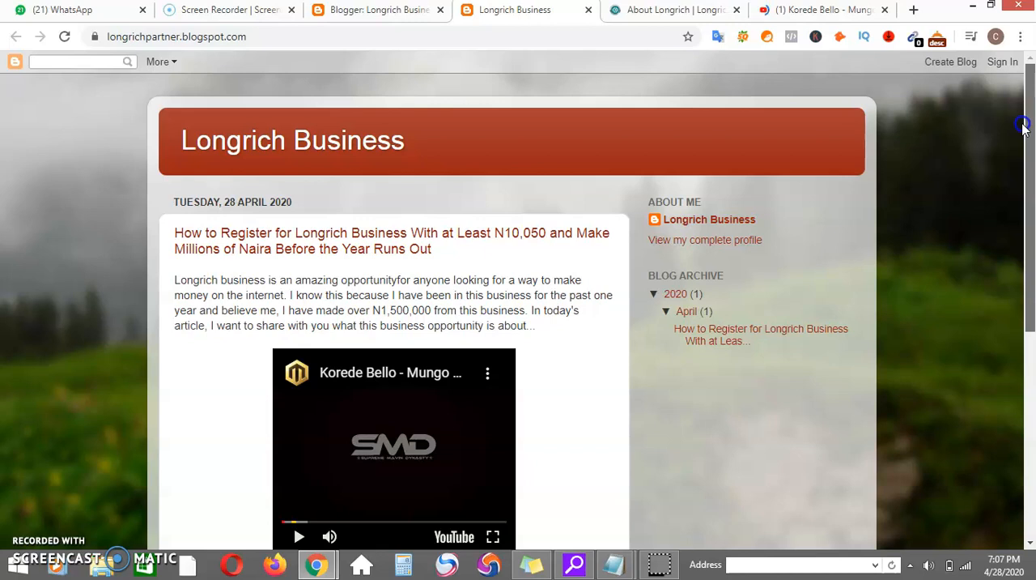
{"action": "left_click_drag", "start_coordinate": [1022, 125], "coordinate": [1022, 302]}
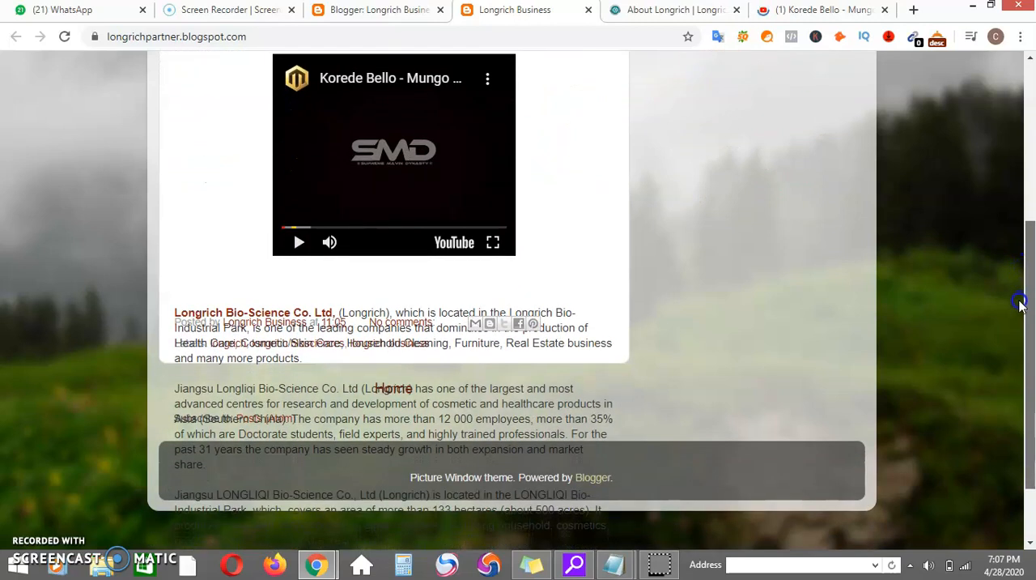
{"action": "left_click_drag", "start_coordinate": [1021, 303], "coordinate": [1006, 379]}
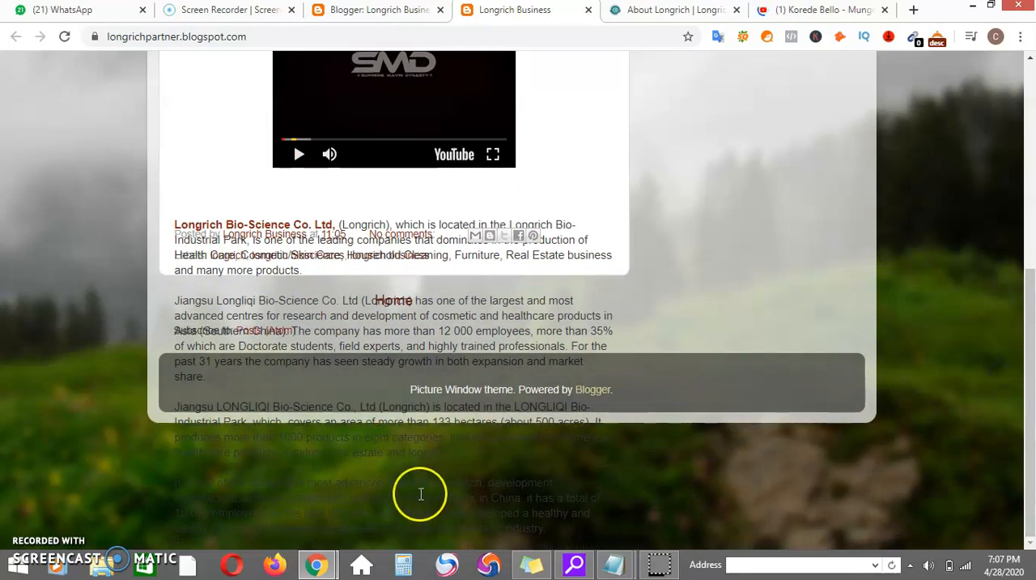
{"action": "left_click_drag", "start_coordinate": [1030, 338], "coordinate": [1027, 140]}
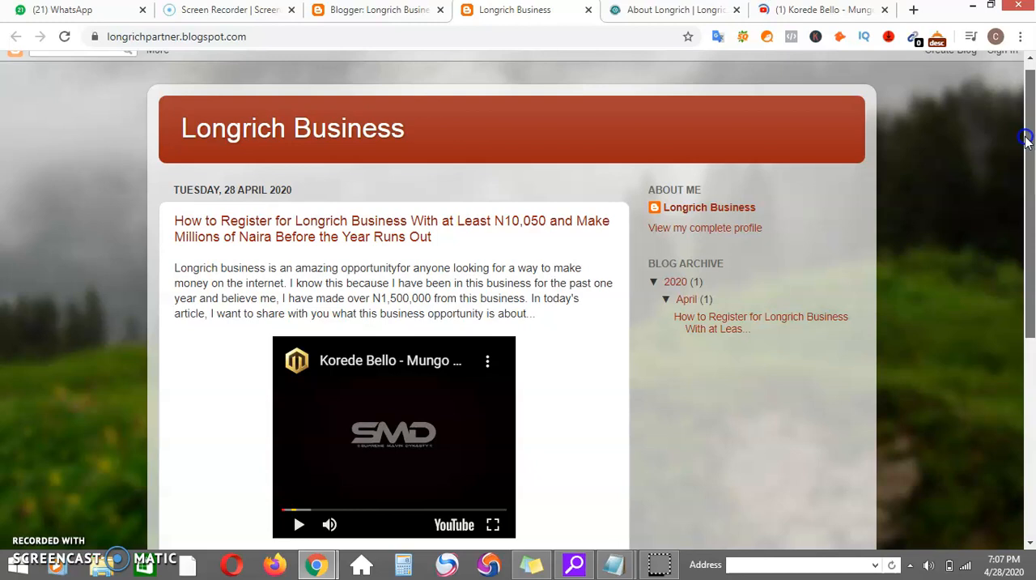
{"action": "left_click_drag", "start_coordinate": [1027, 140], "coordinate": [1014, 344]}
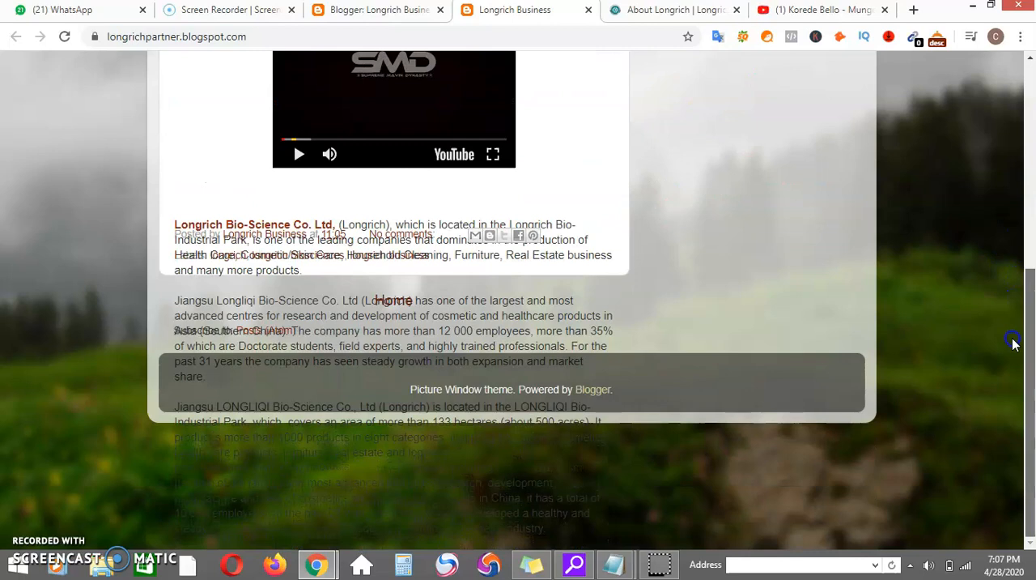